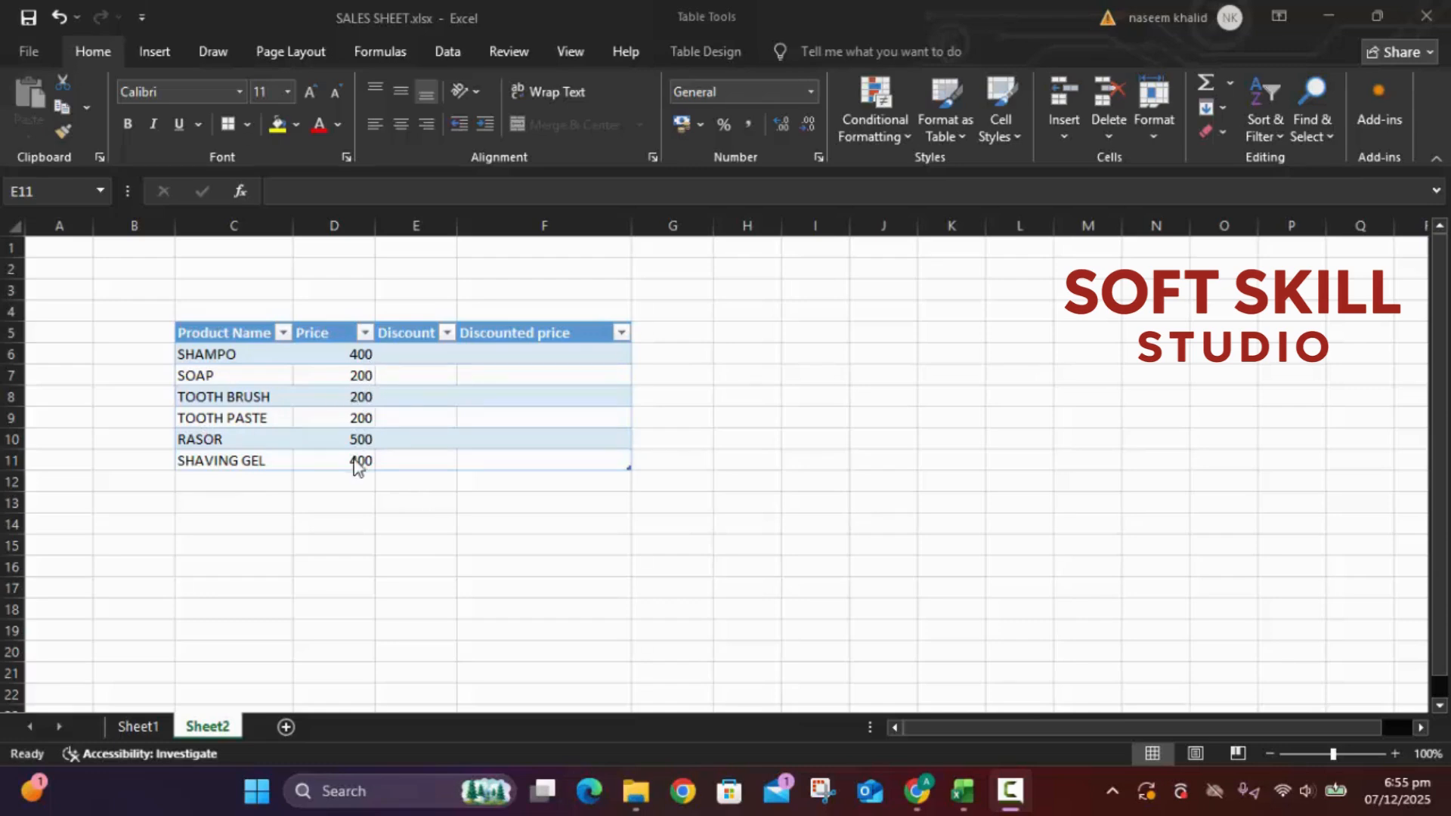
Enter a discount of 50 for each of the six products in E6:E11, from SHAMPO down to SHAVING GEL.
click(419, 357)
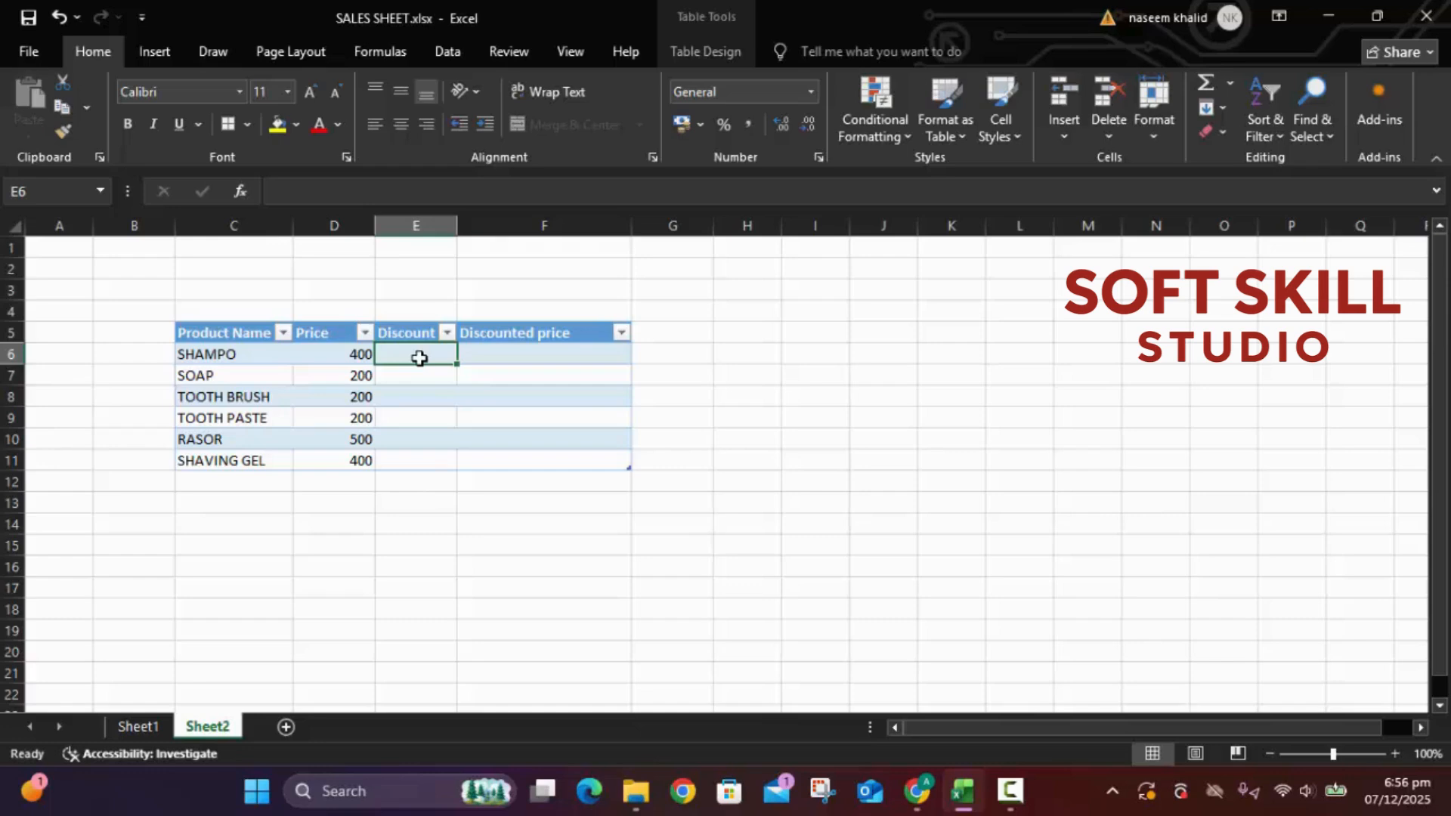
text(50)
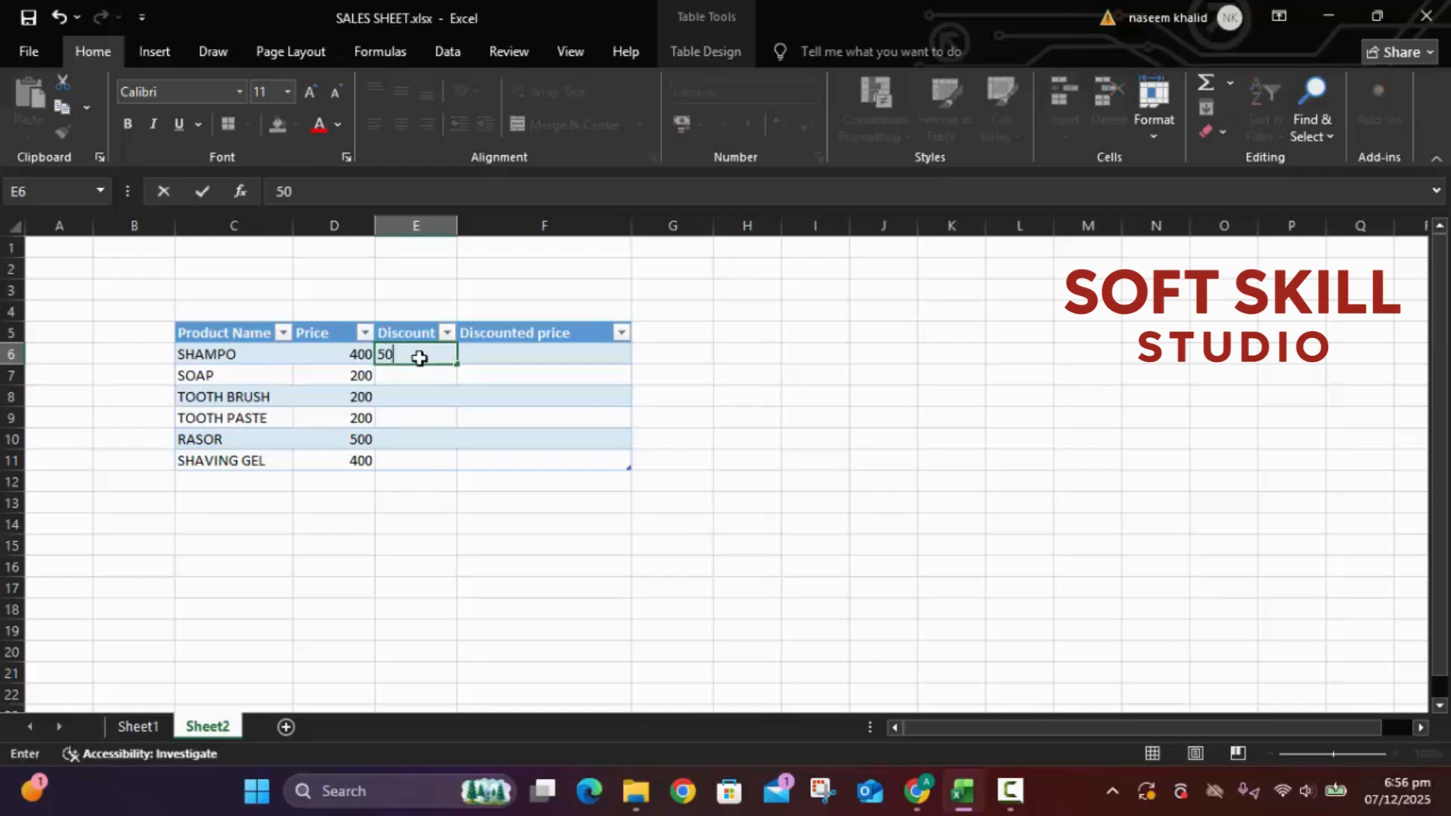
key(Return)
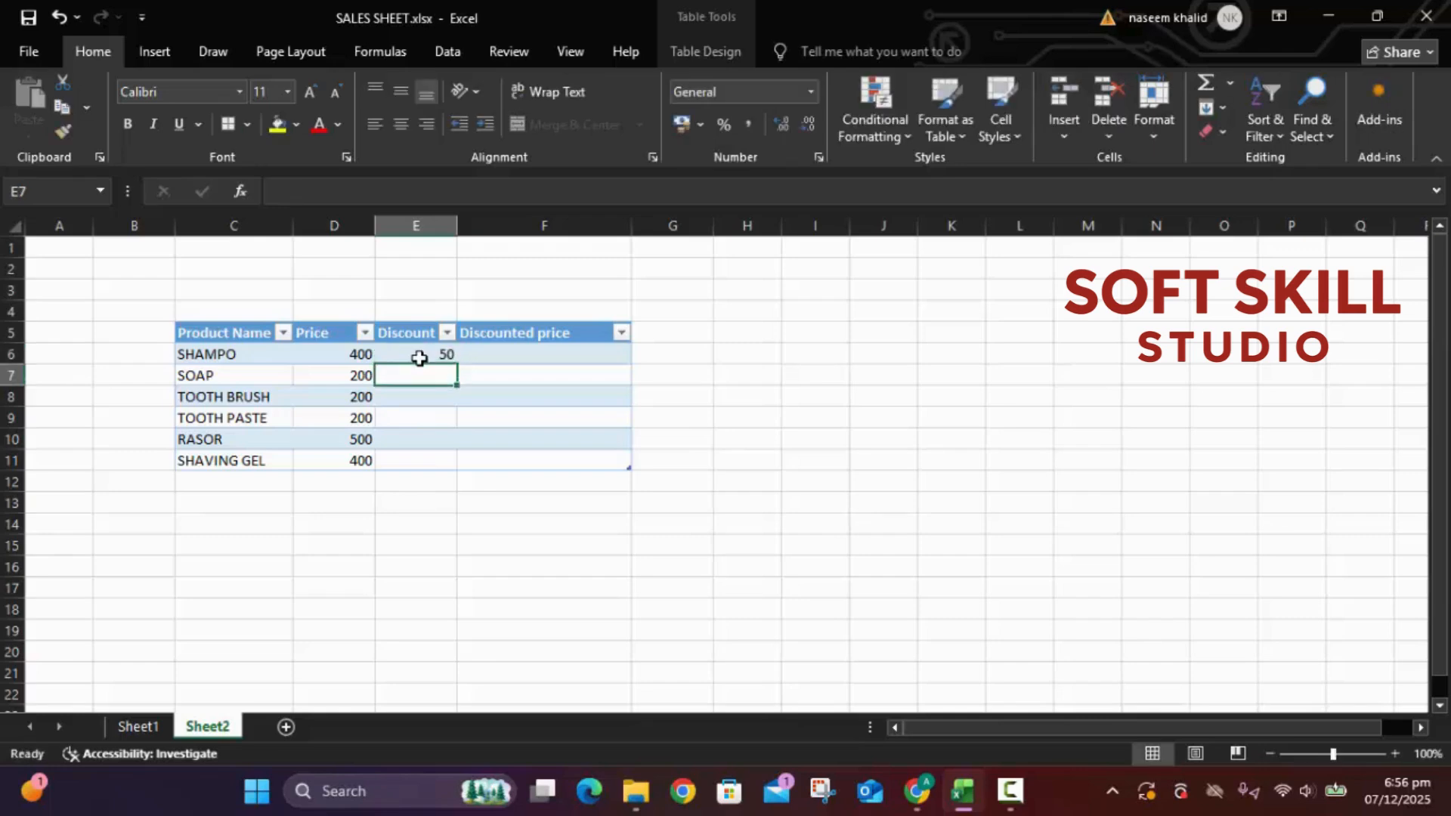
text(50)
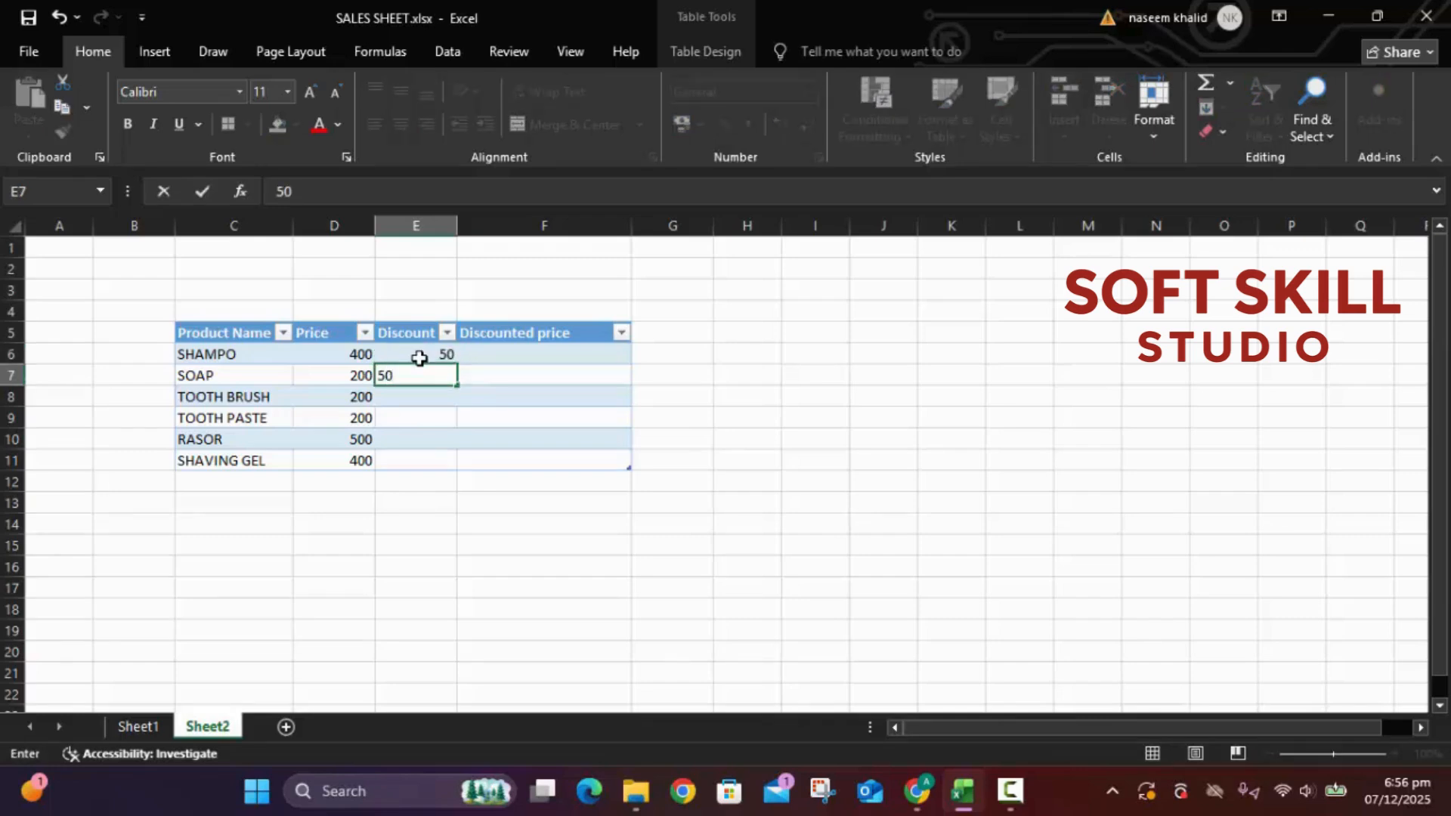
key(Return)
text(50)
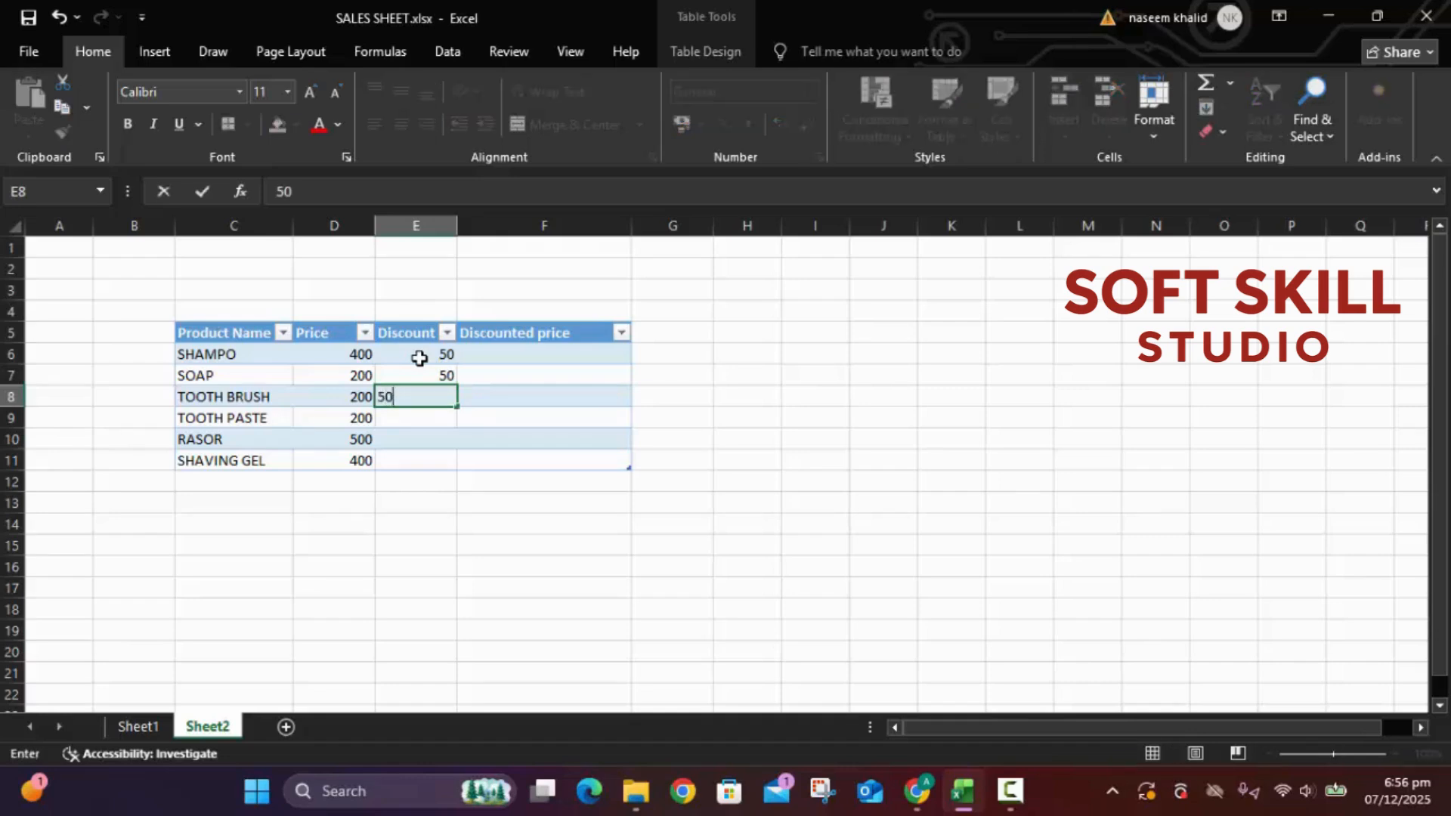
key(Return)
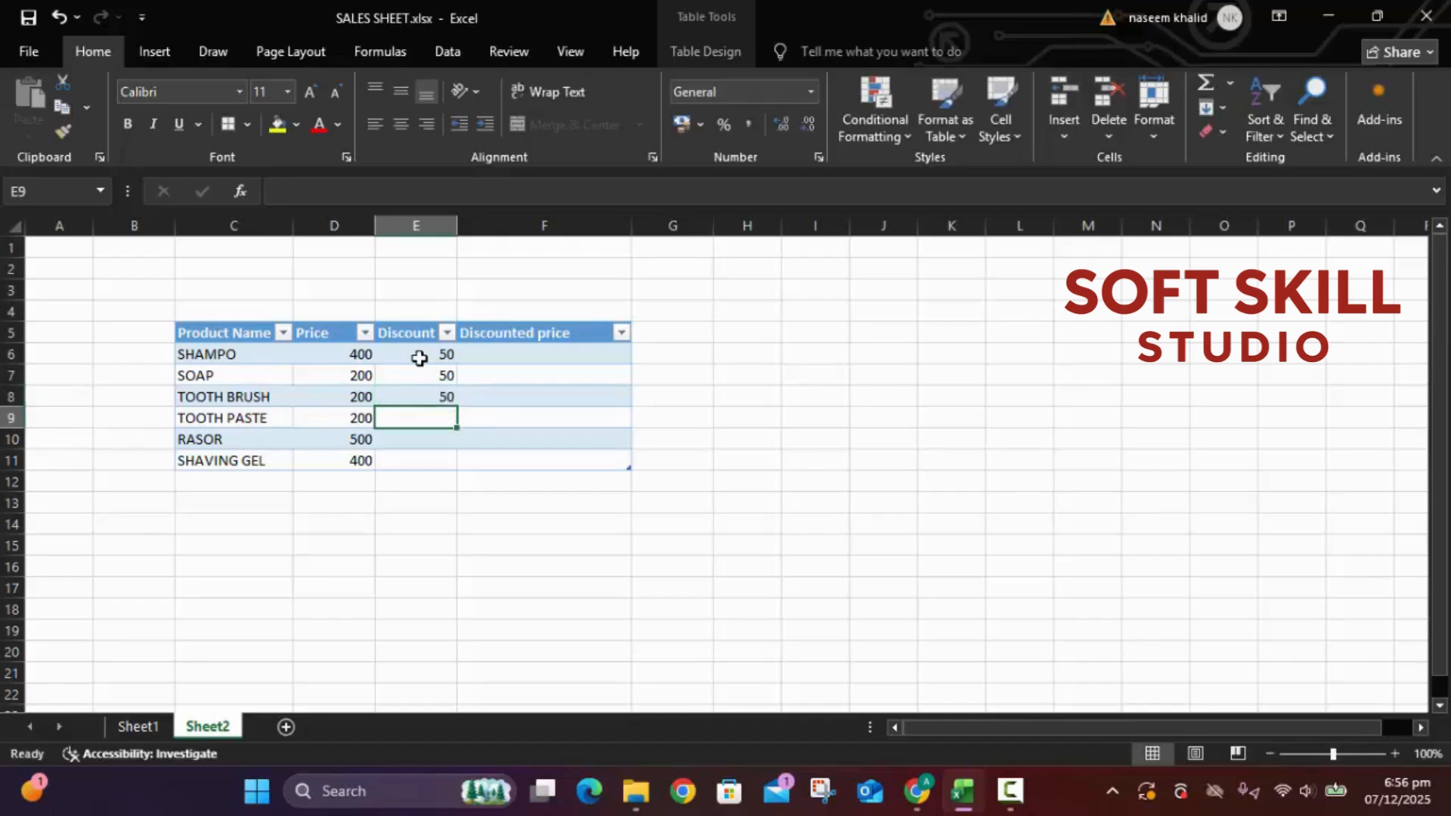
text(50)
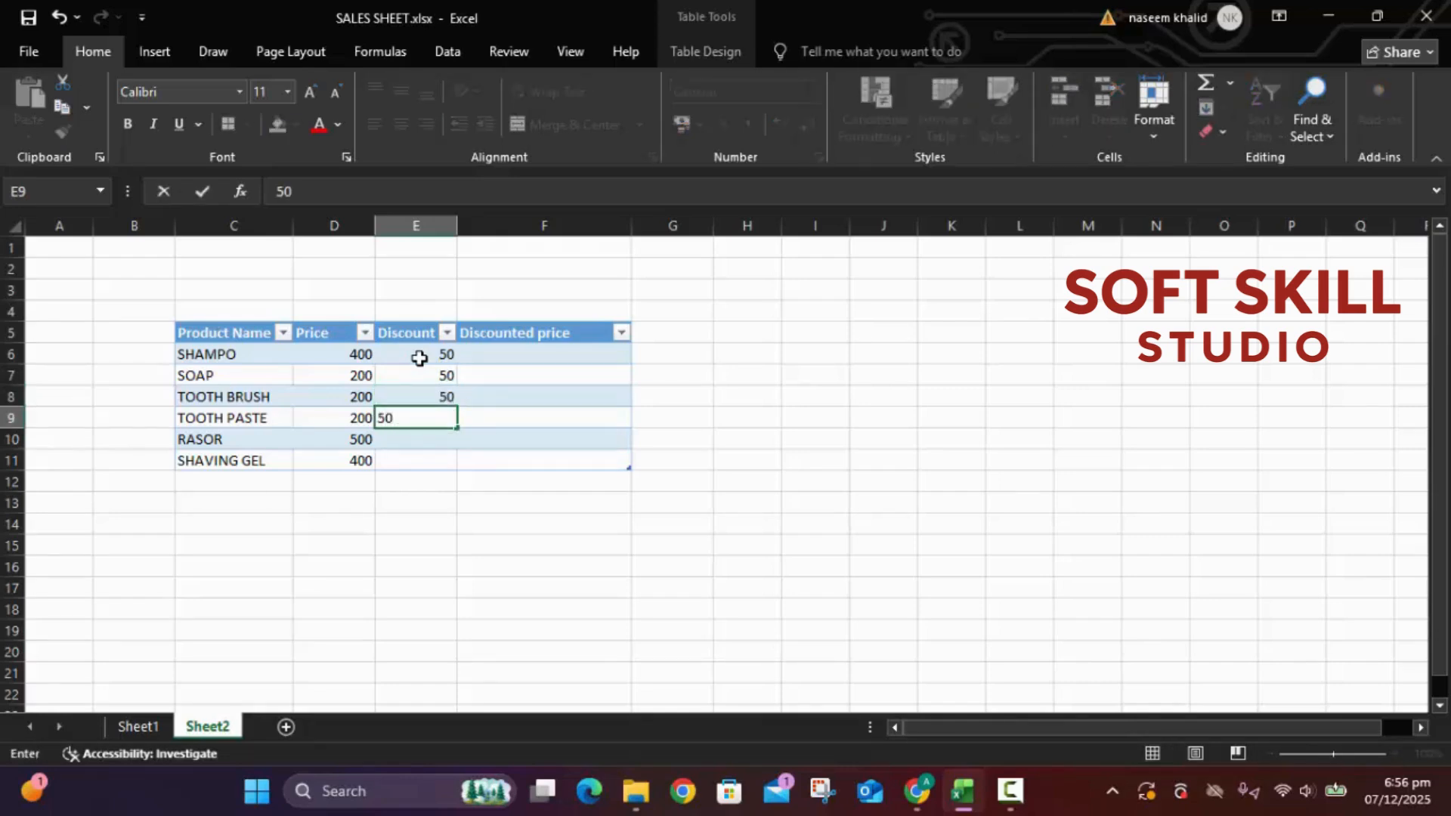
key(Return)
text(50)
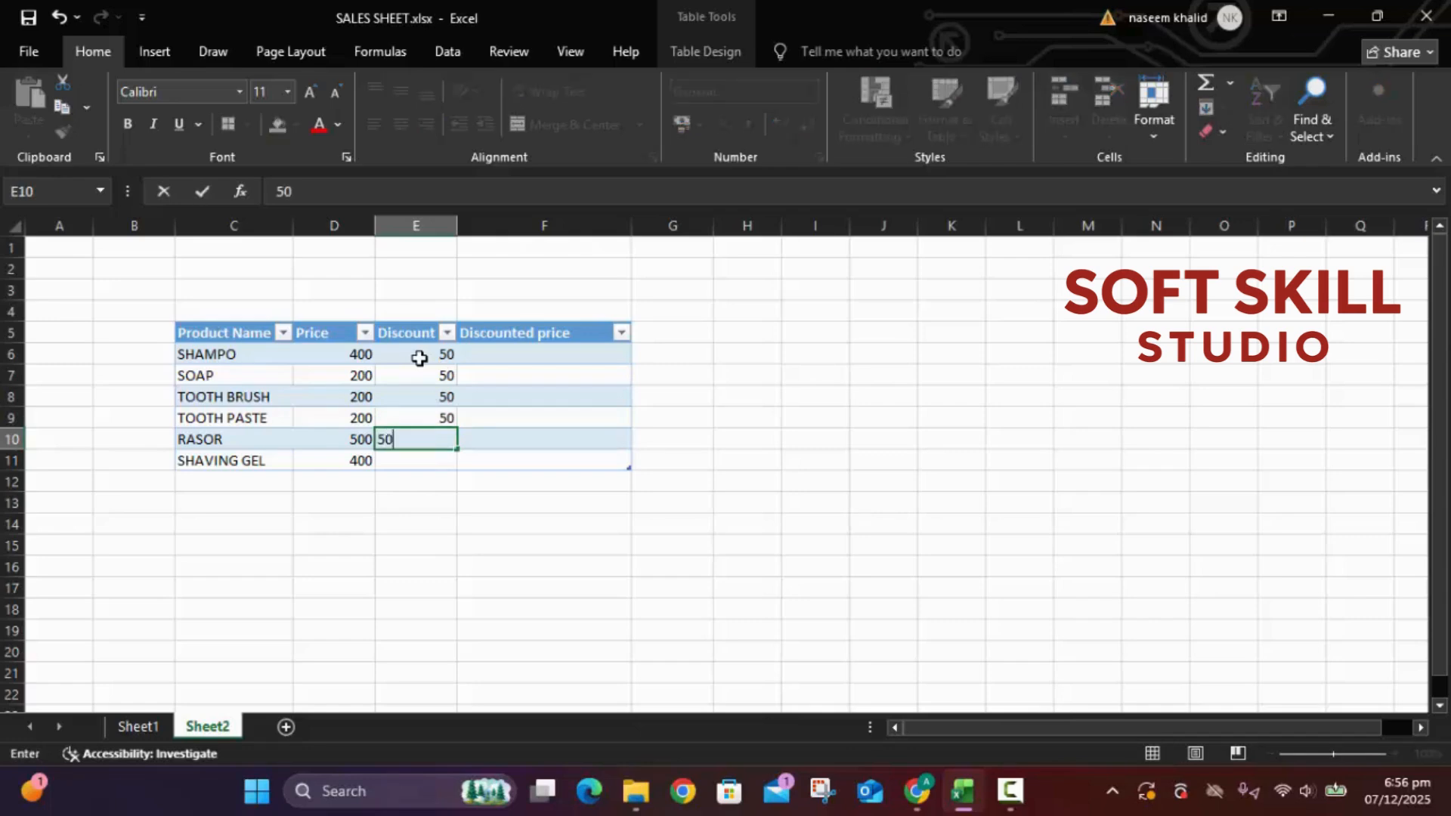
key(Return)
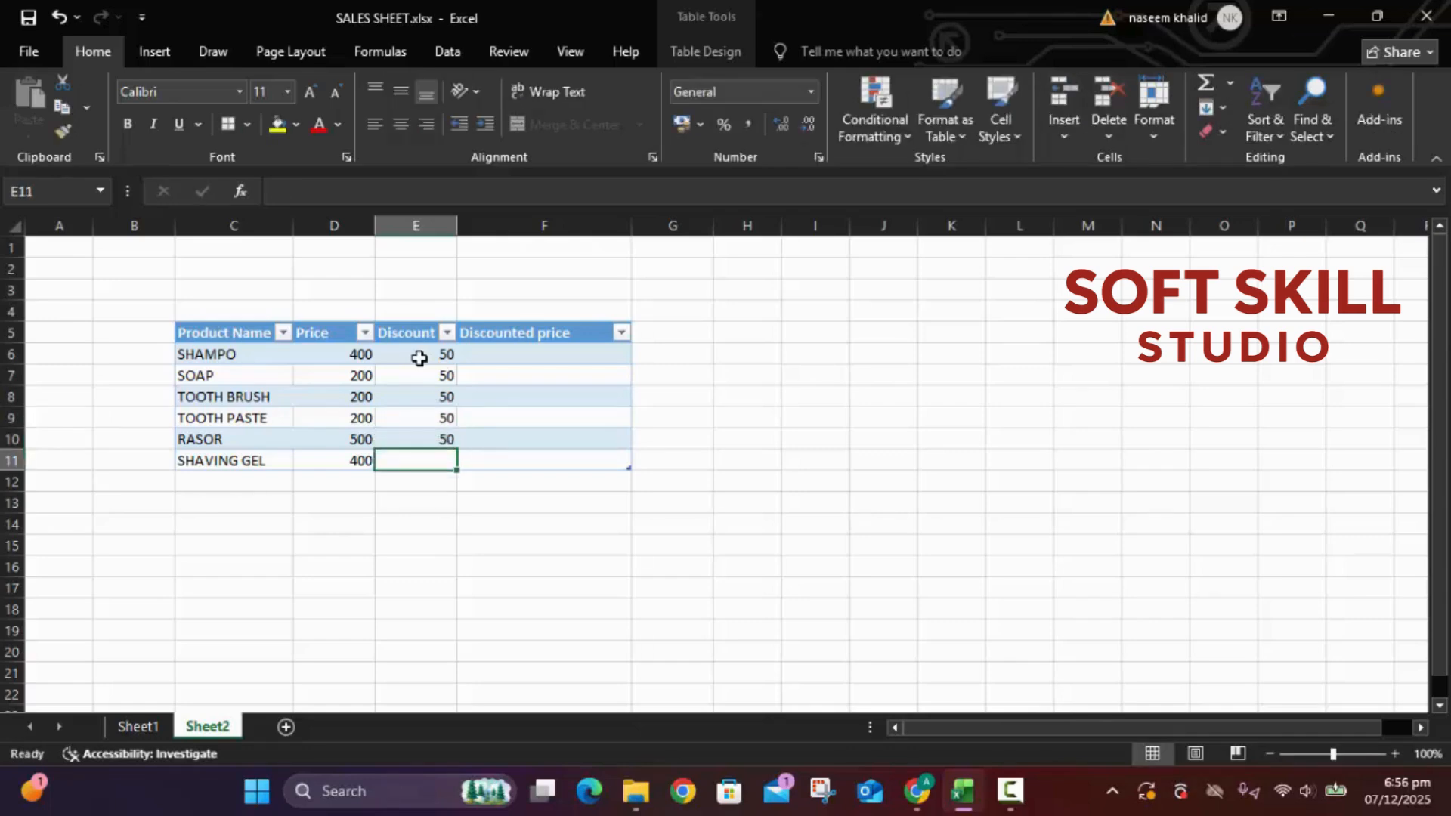
text(50)
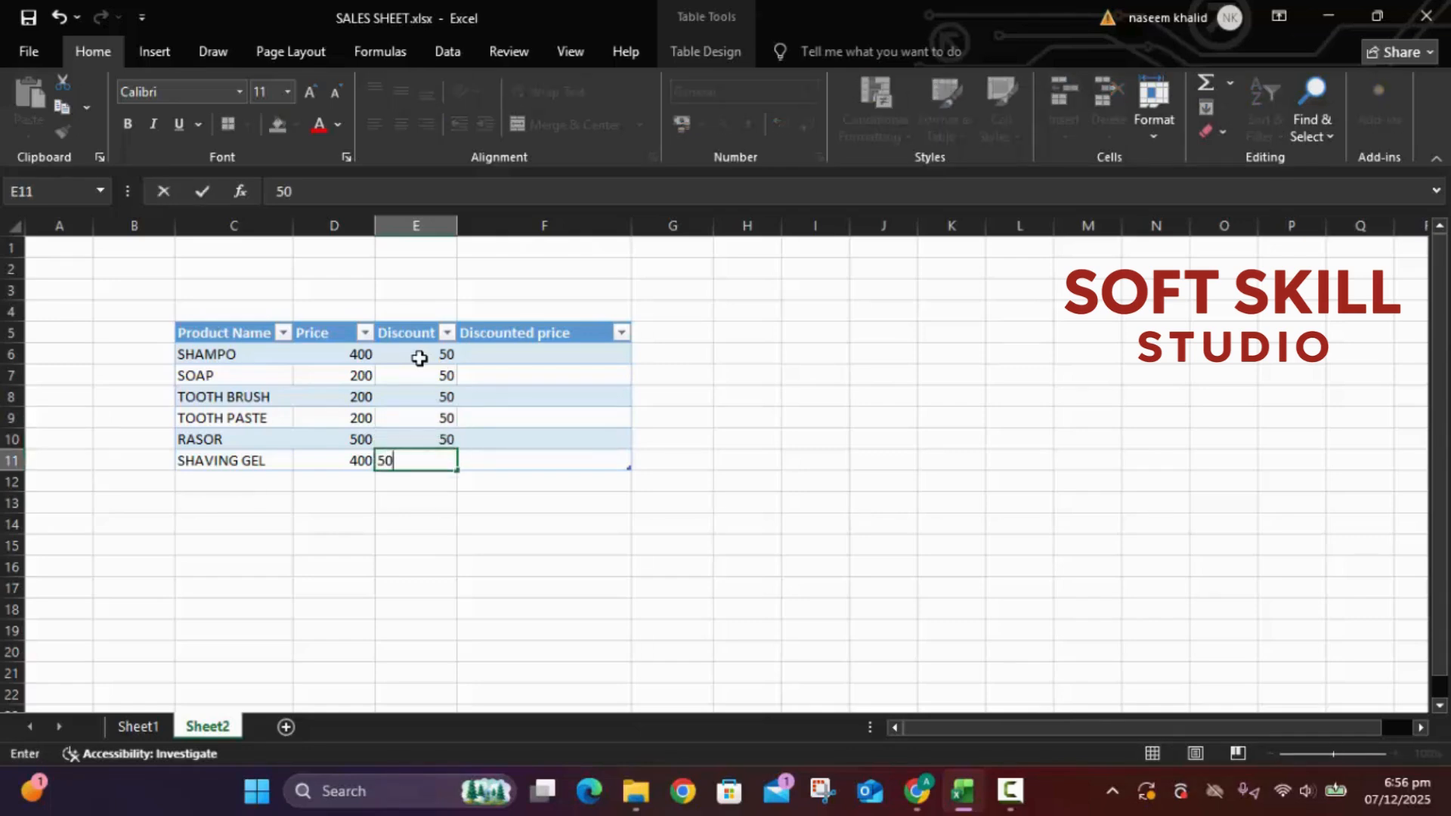
key(Tab)
key(Up)
key(Up)
key(Up)
key(Up)
key(Up)
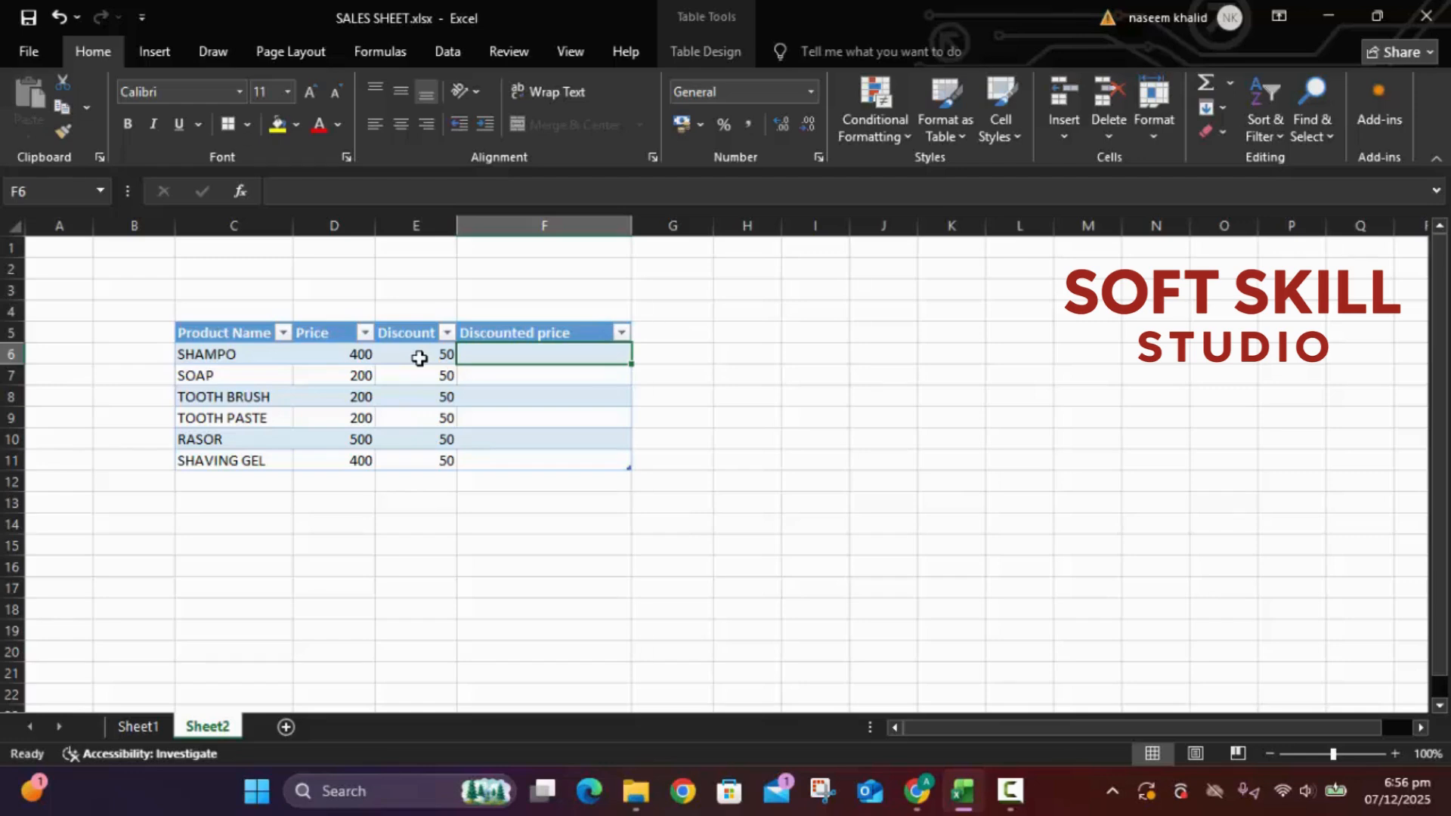
text(=)
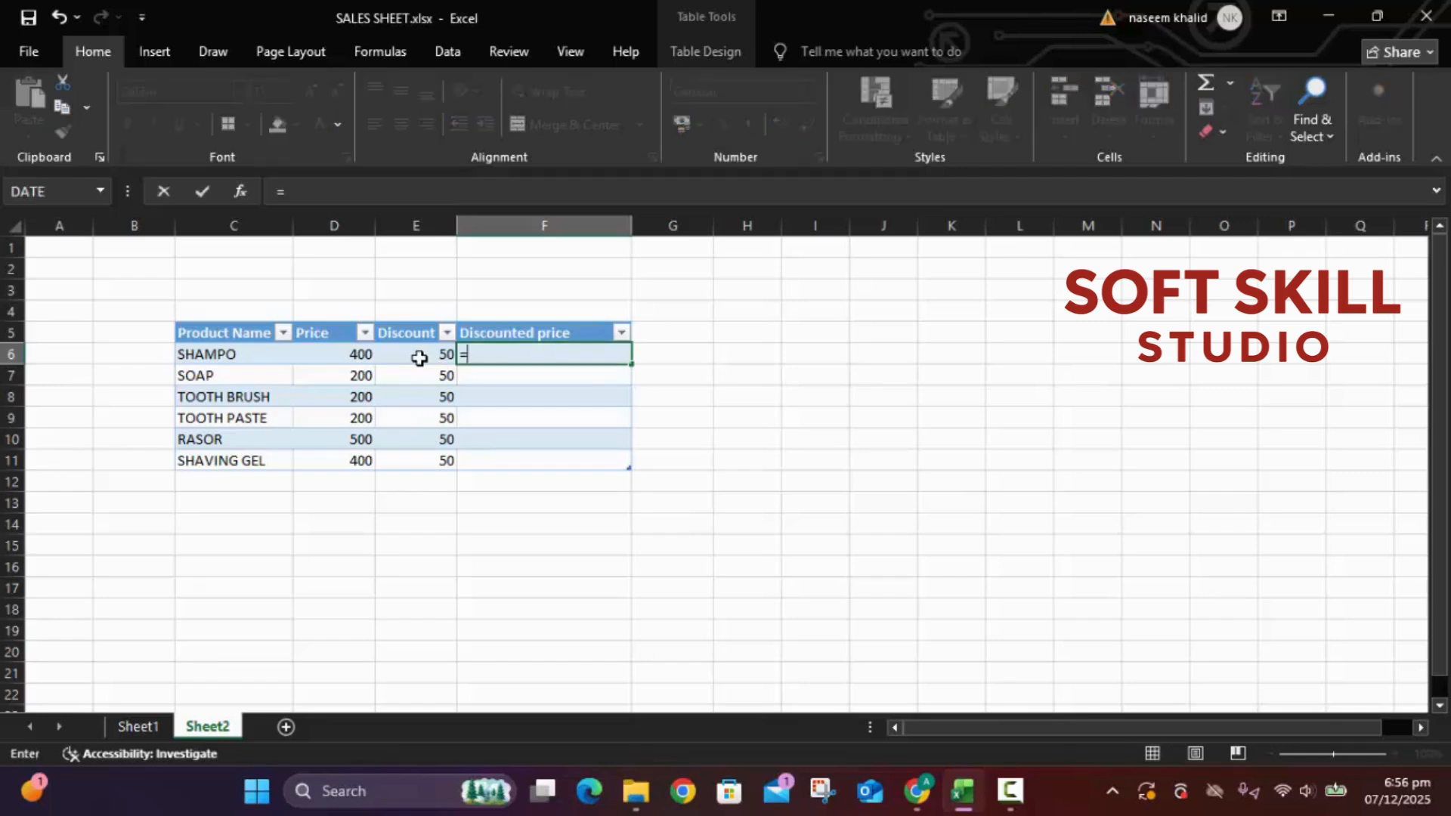
text(sum)
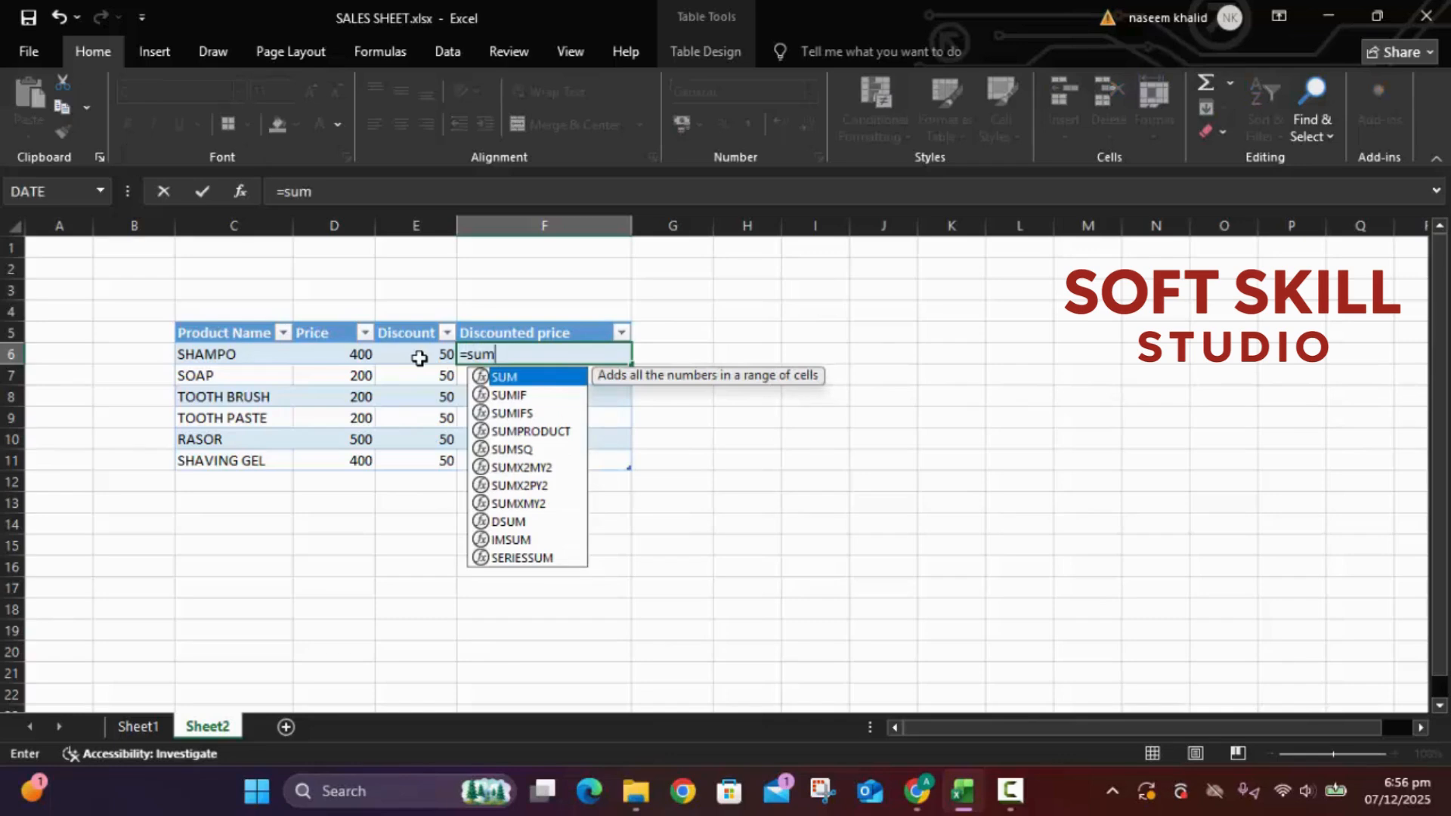
text(()
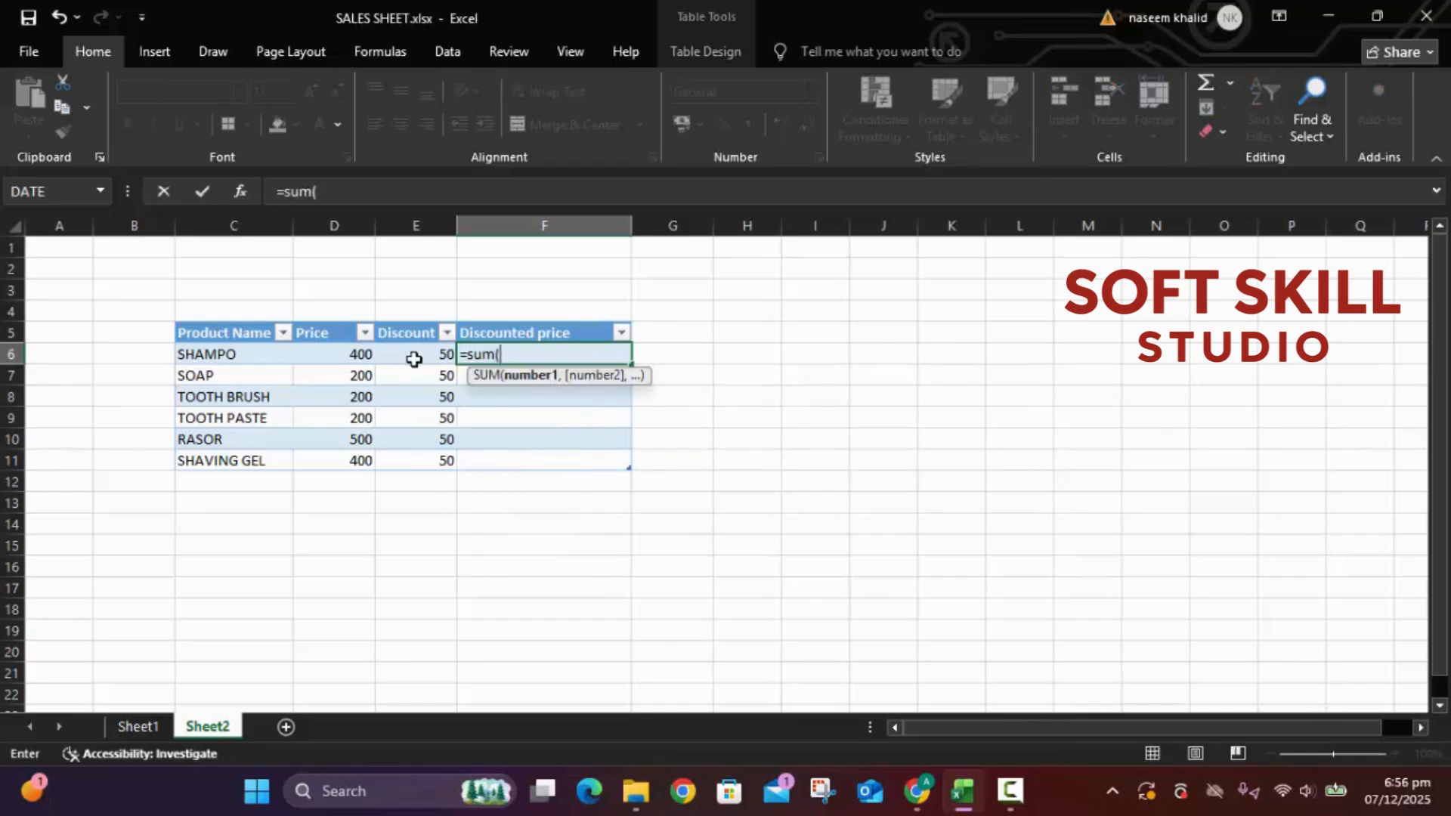
click(350, 357)
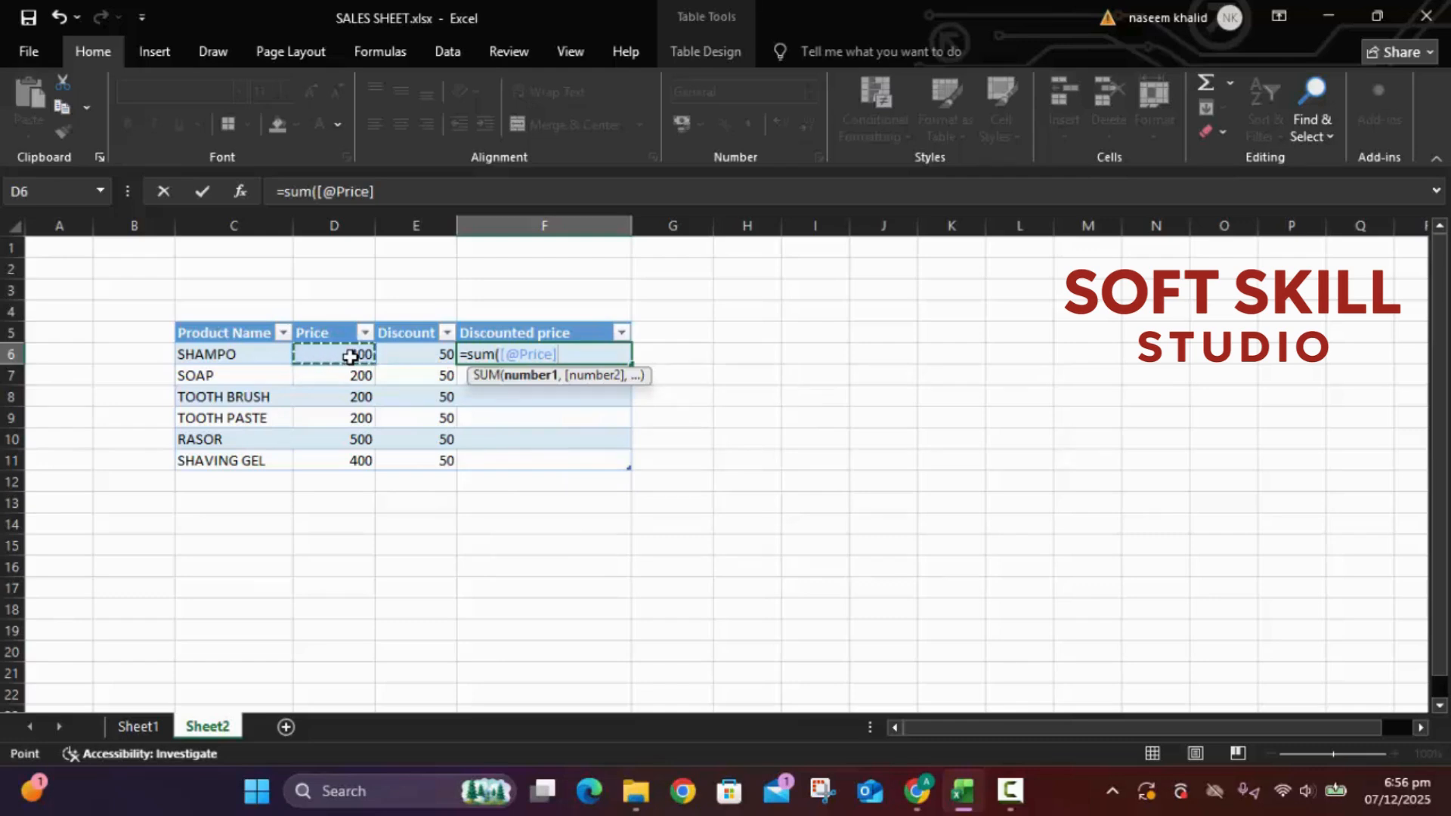
text(-)
click(422, 354)
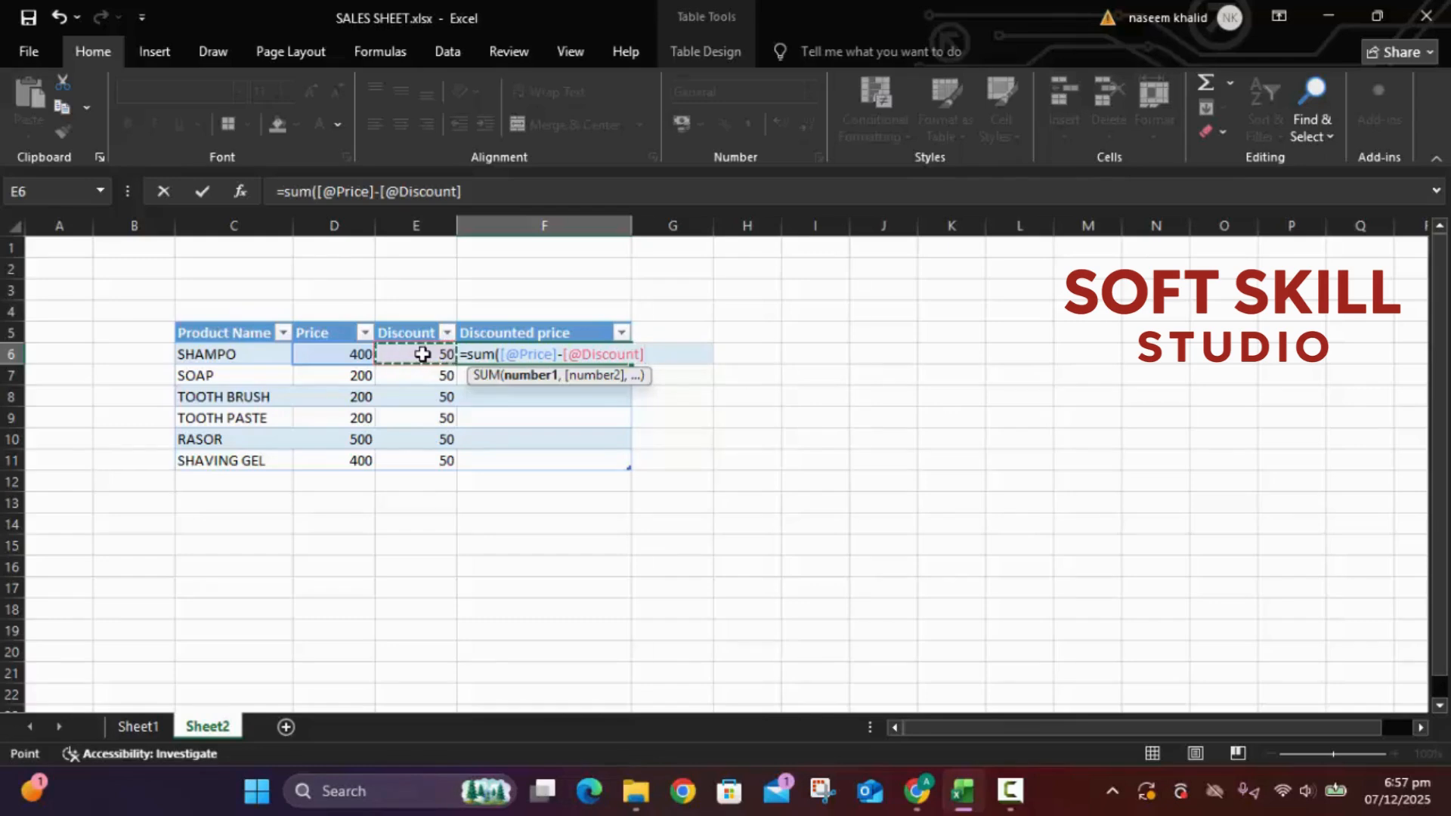
text())
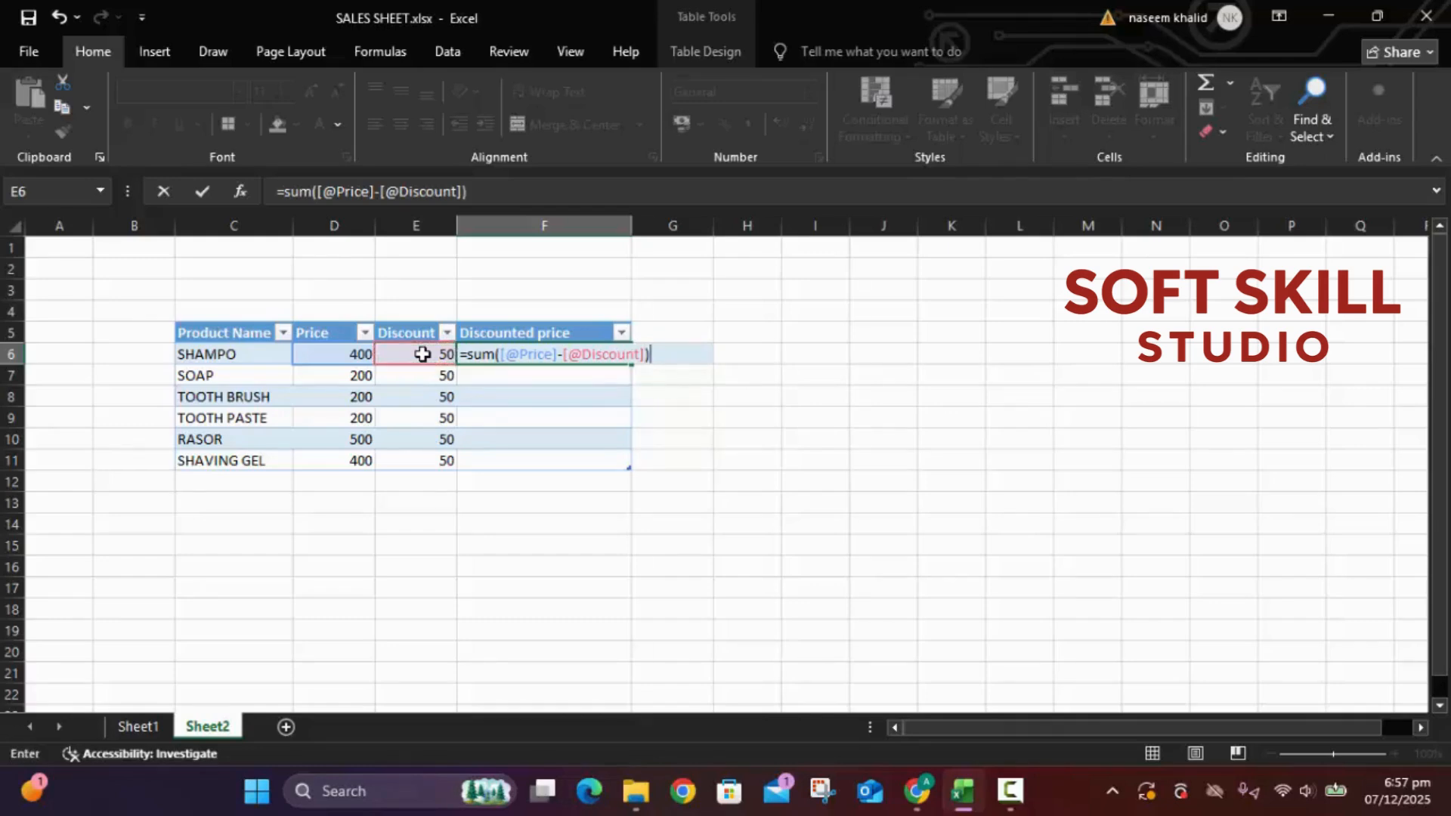
key(Return)
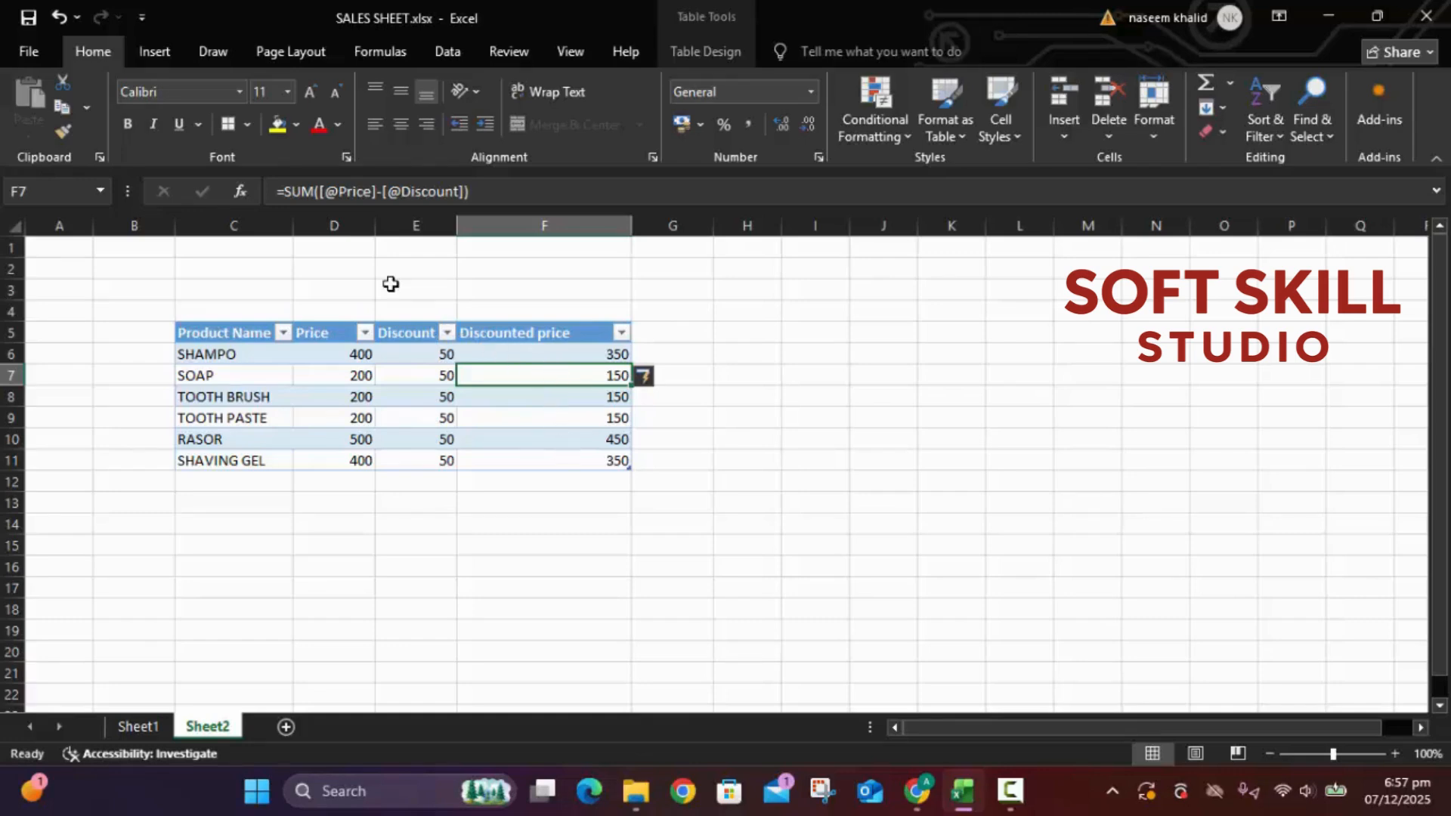
Center the Price values in D6:D11 horizontally and align them to the middle vertically, one cell at a time.
click(331, 353)
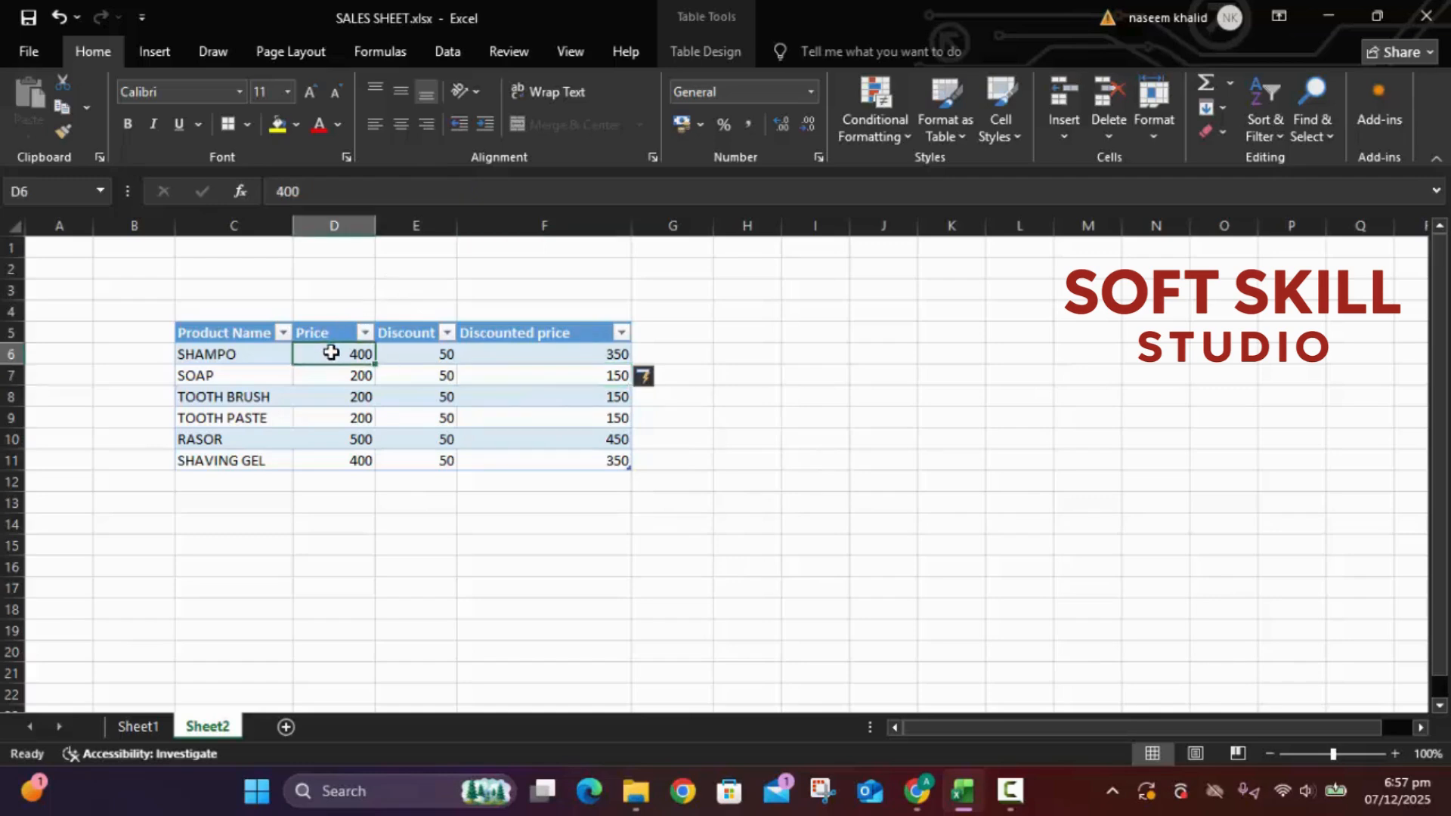
click(406, 85)
click(401, 118)
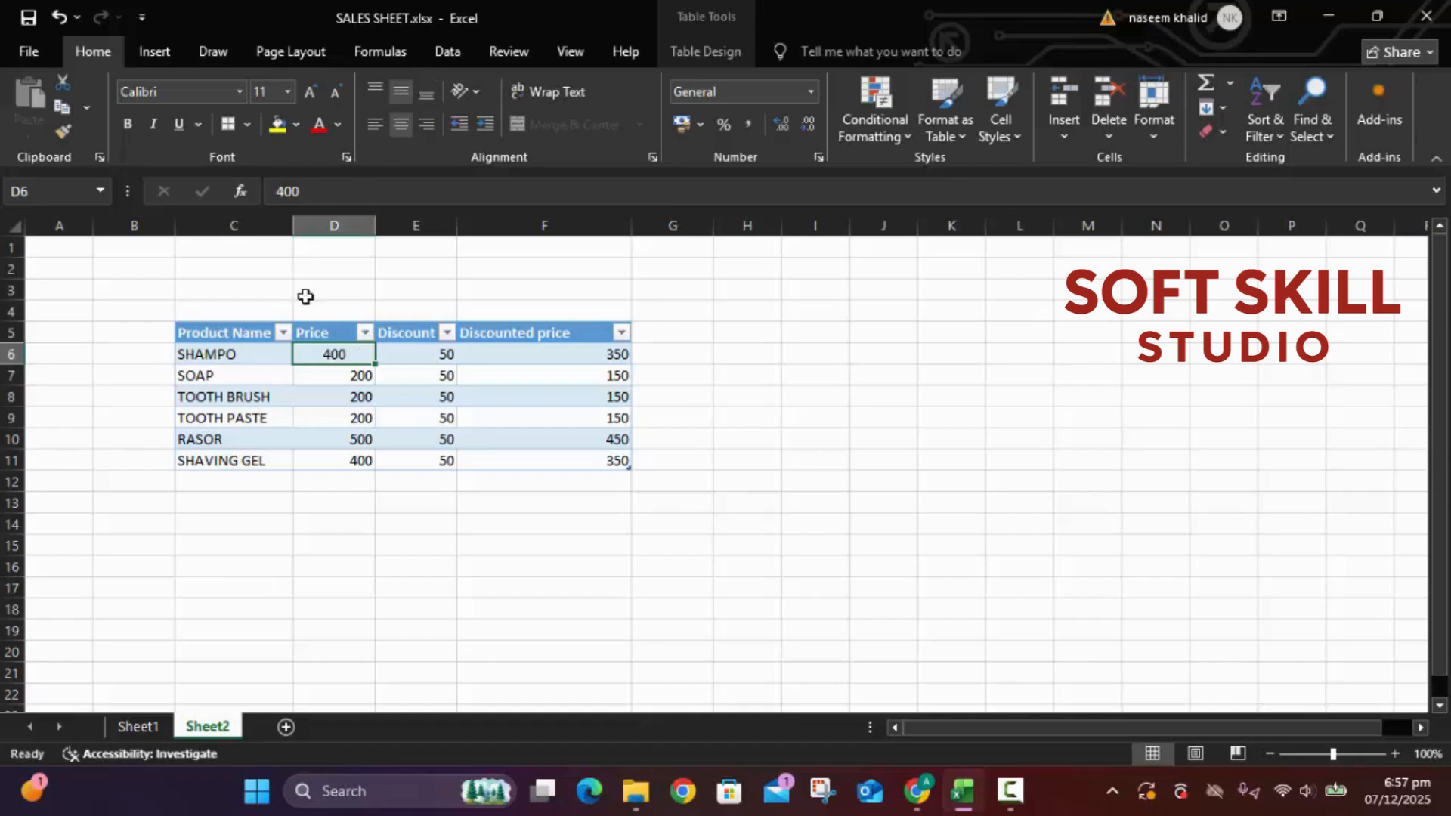
click(327, 375)
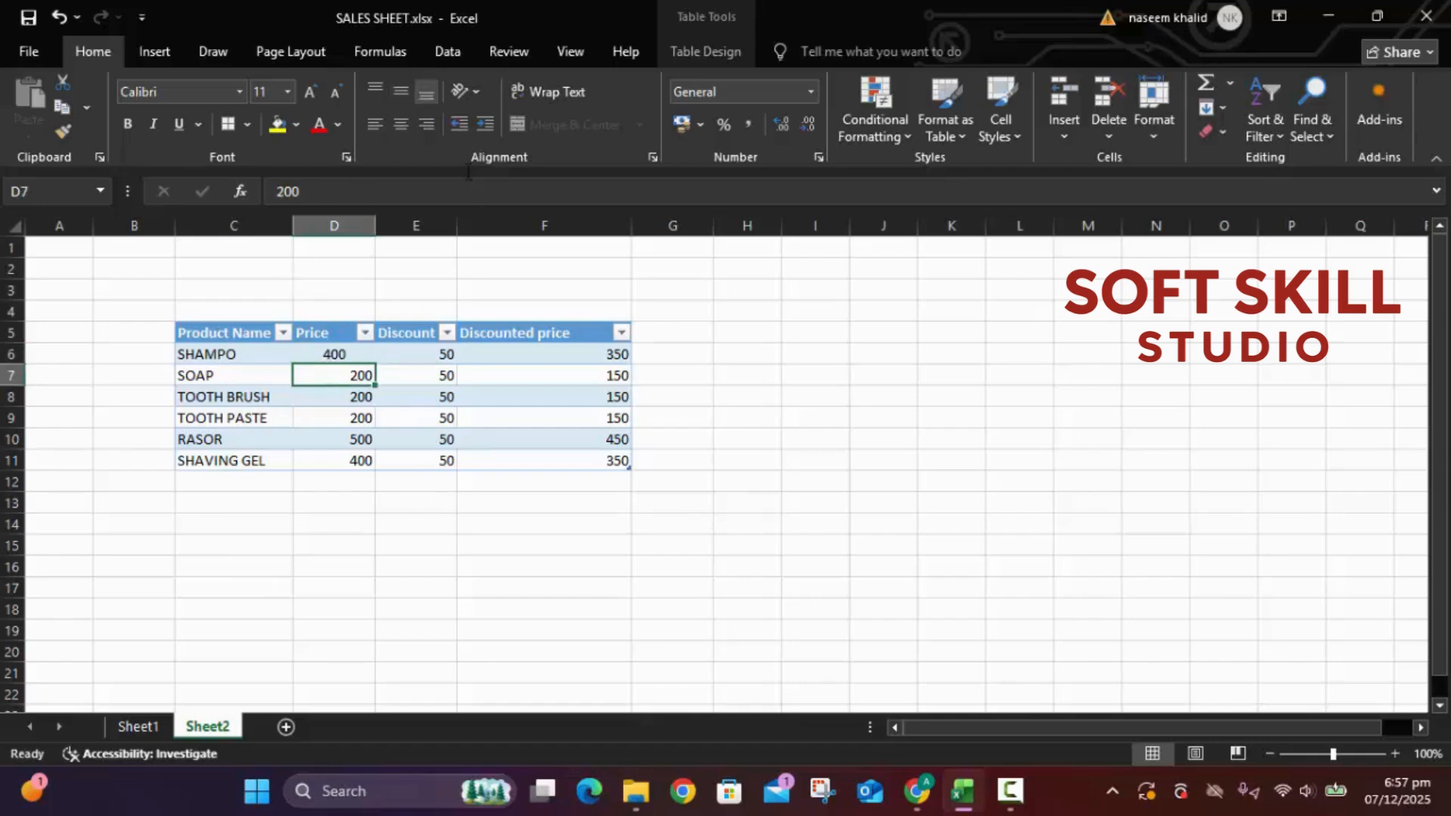
click(399, 124)
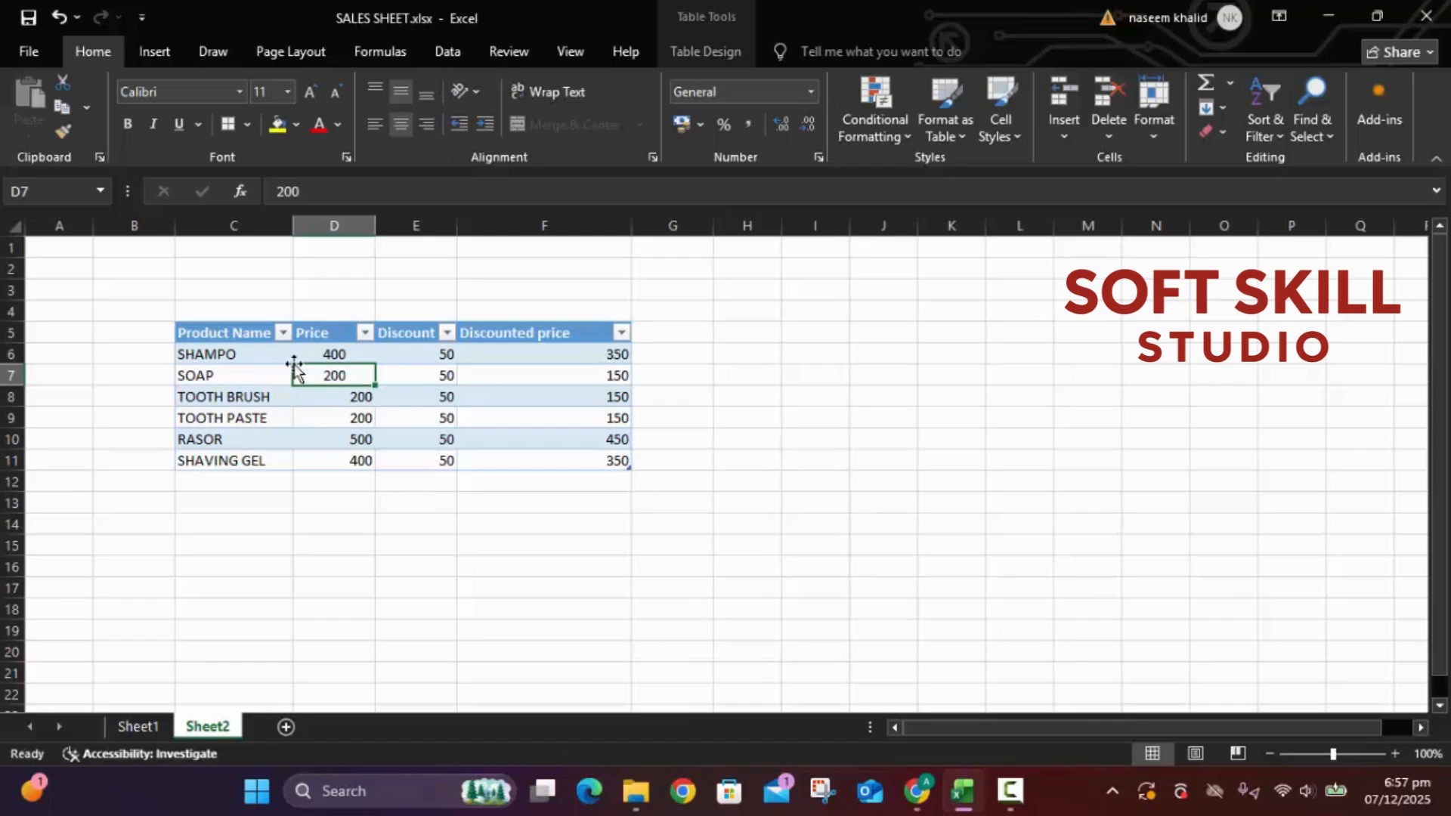
click(314, 392)
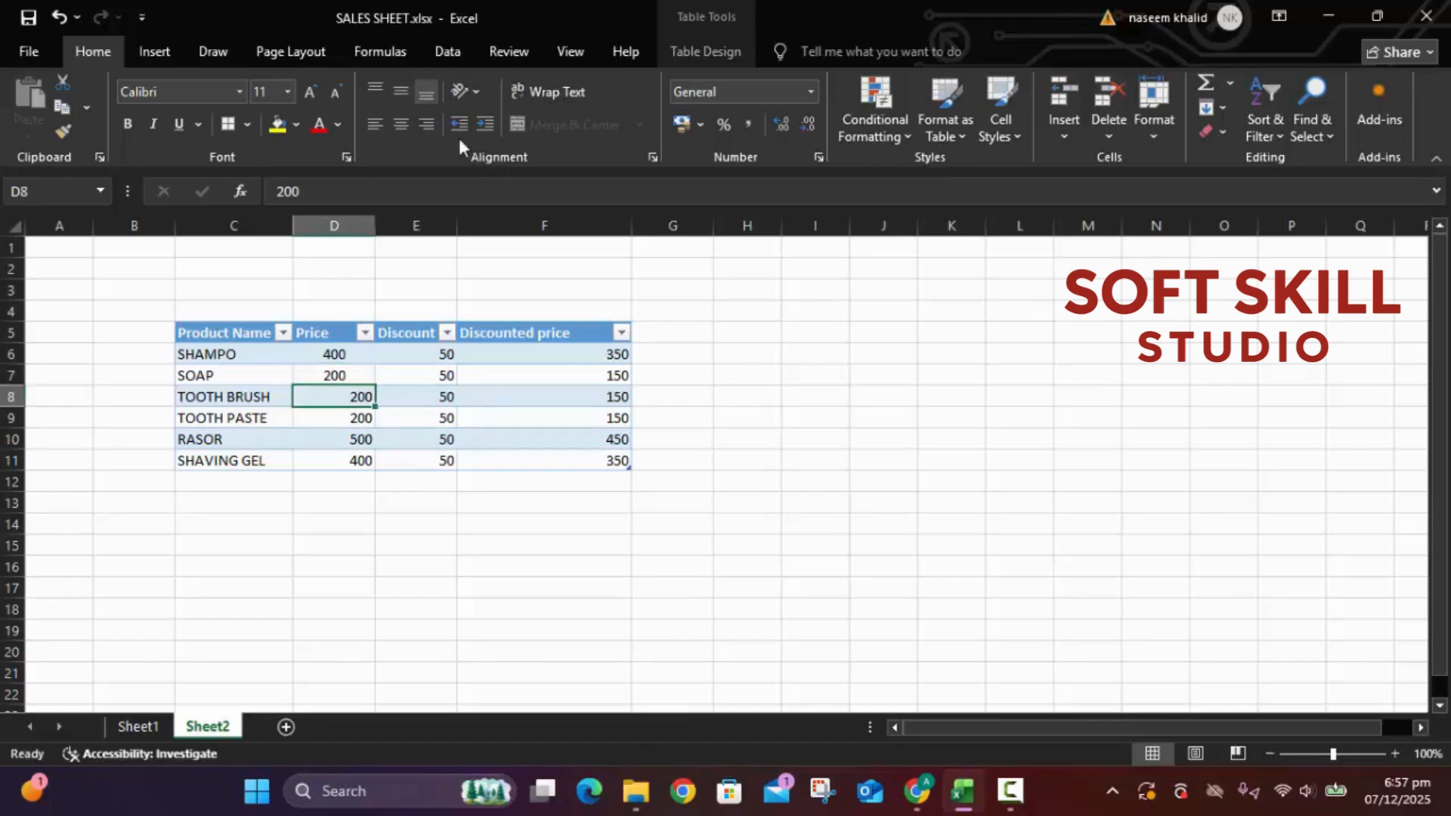
click(401, 119)
click(325, 417)
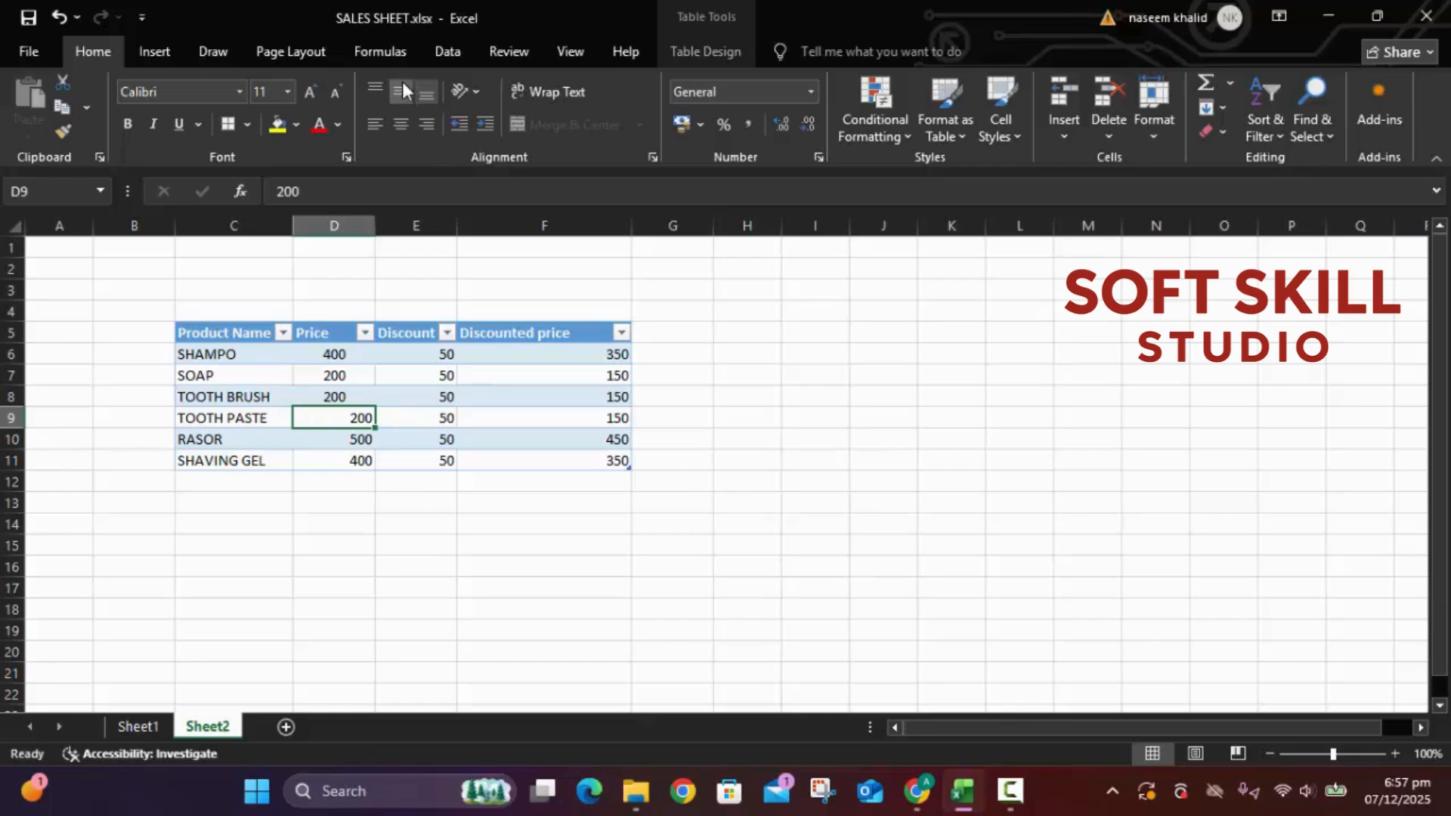
click(402, 123)
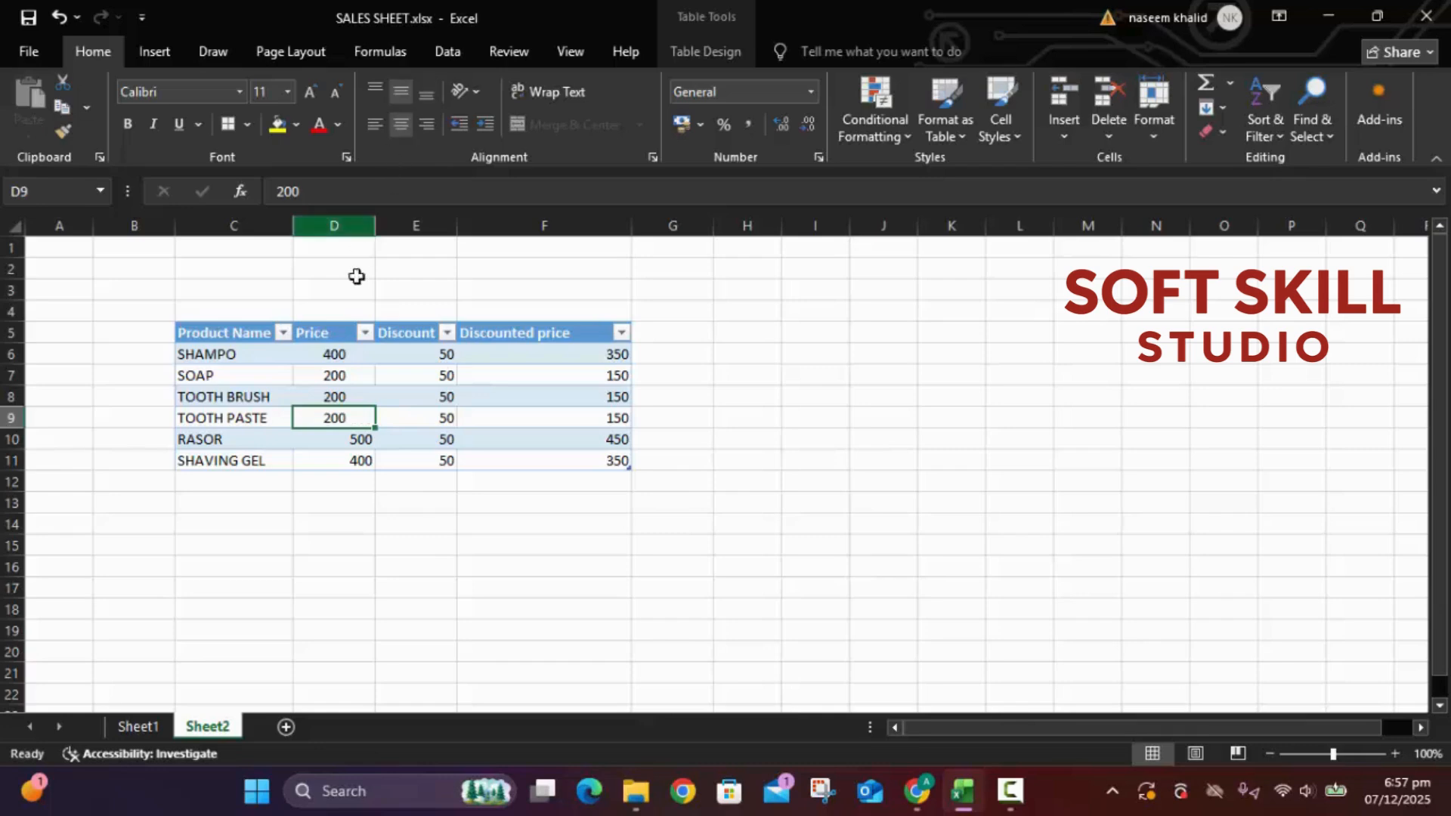
click(321, 441)
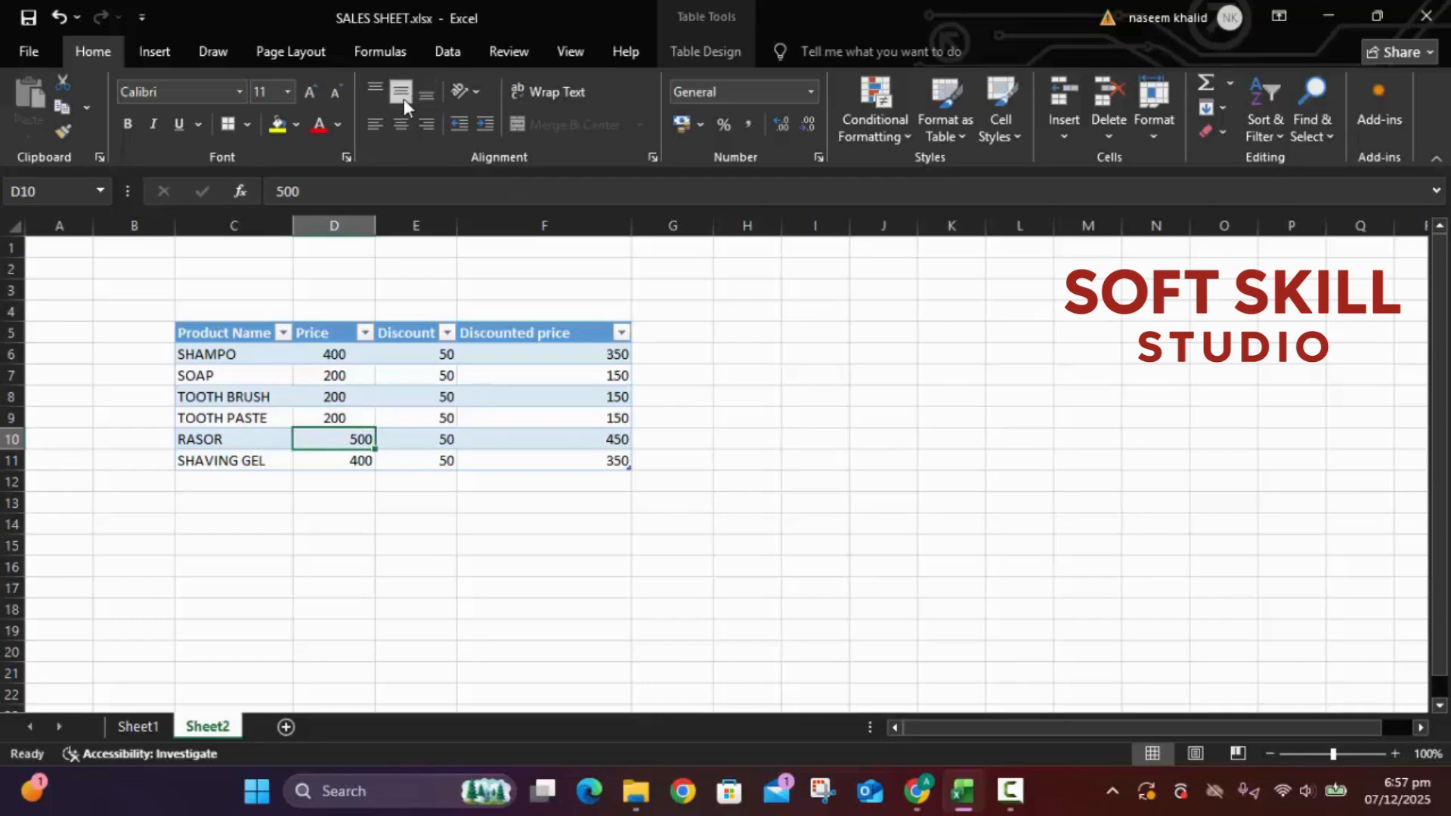
click(401, 125)
click(325, 457)
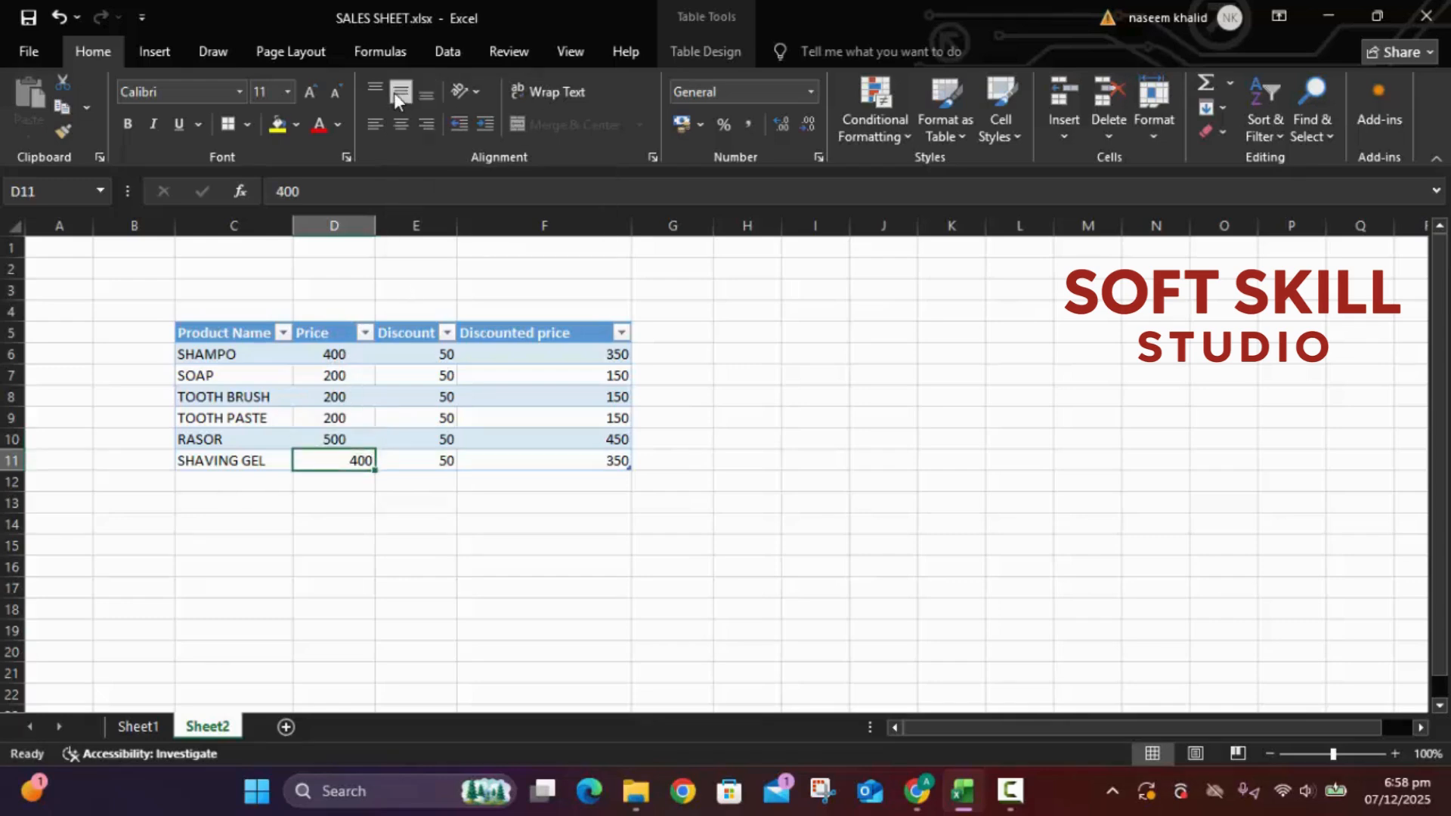
click(400, 127)
Center the Discount values in E6:E11 horizontally and align them to the middle vertically, one cell at a time.
click(423, 354)
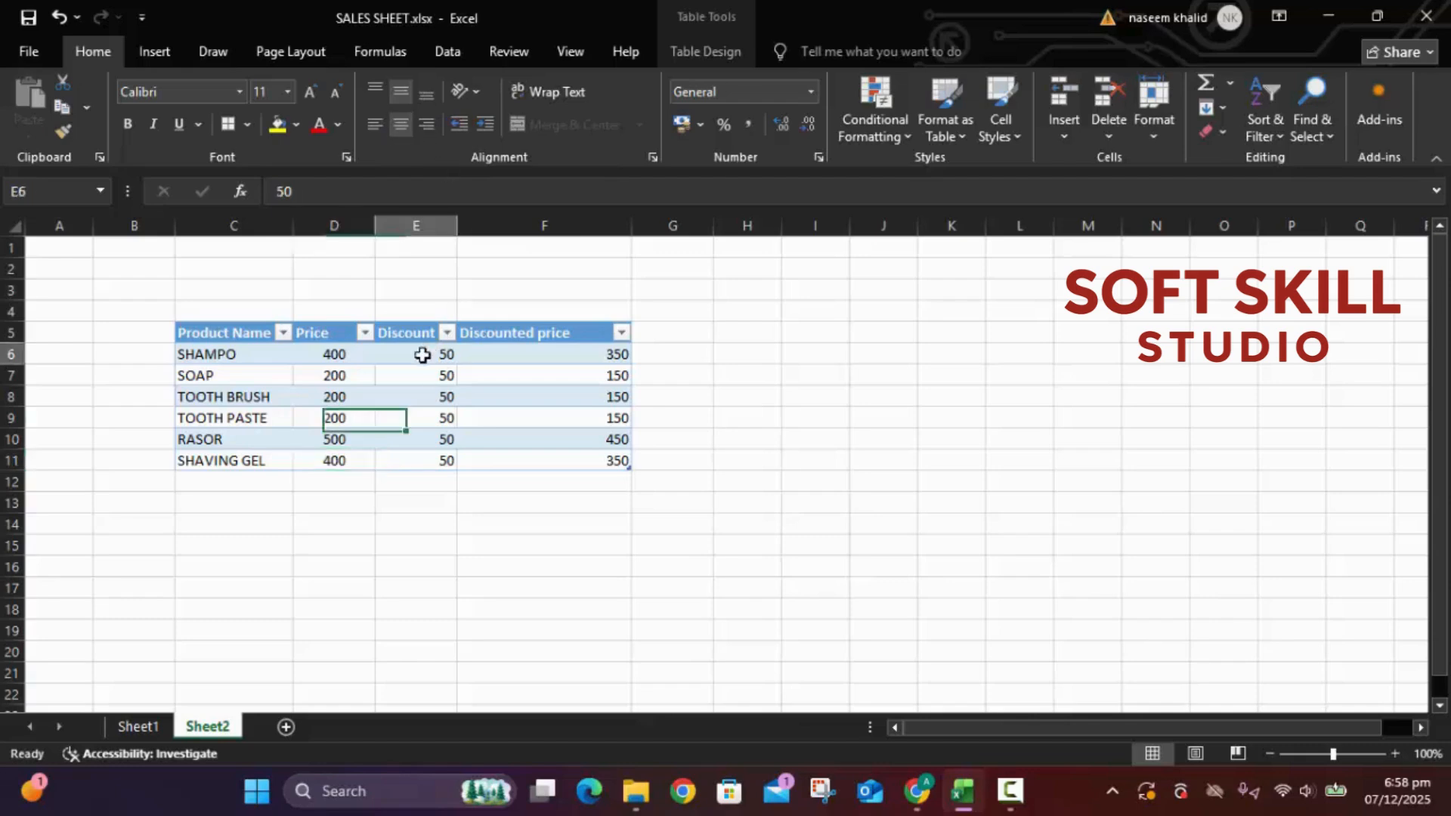
click(402, 115)
click(401, 375)
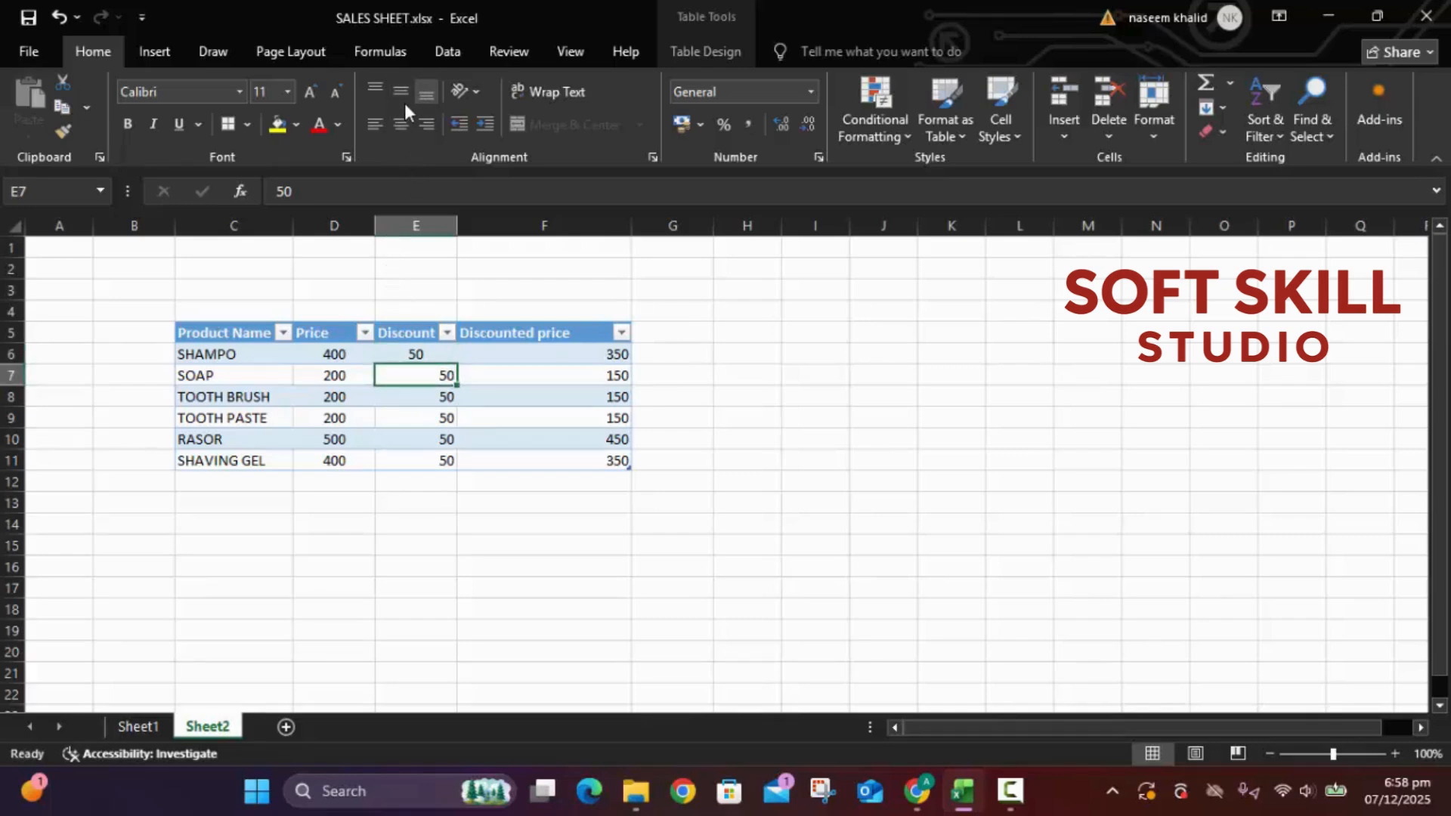
click(401, 130)
click(410, 389)
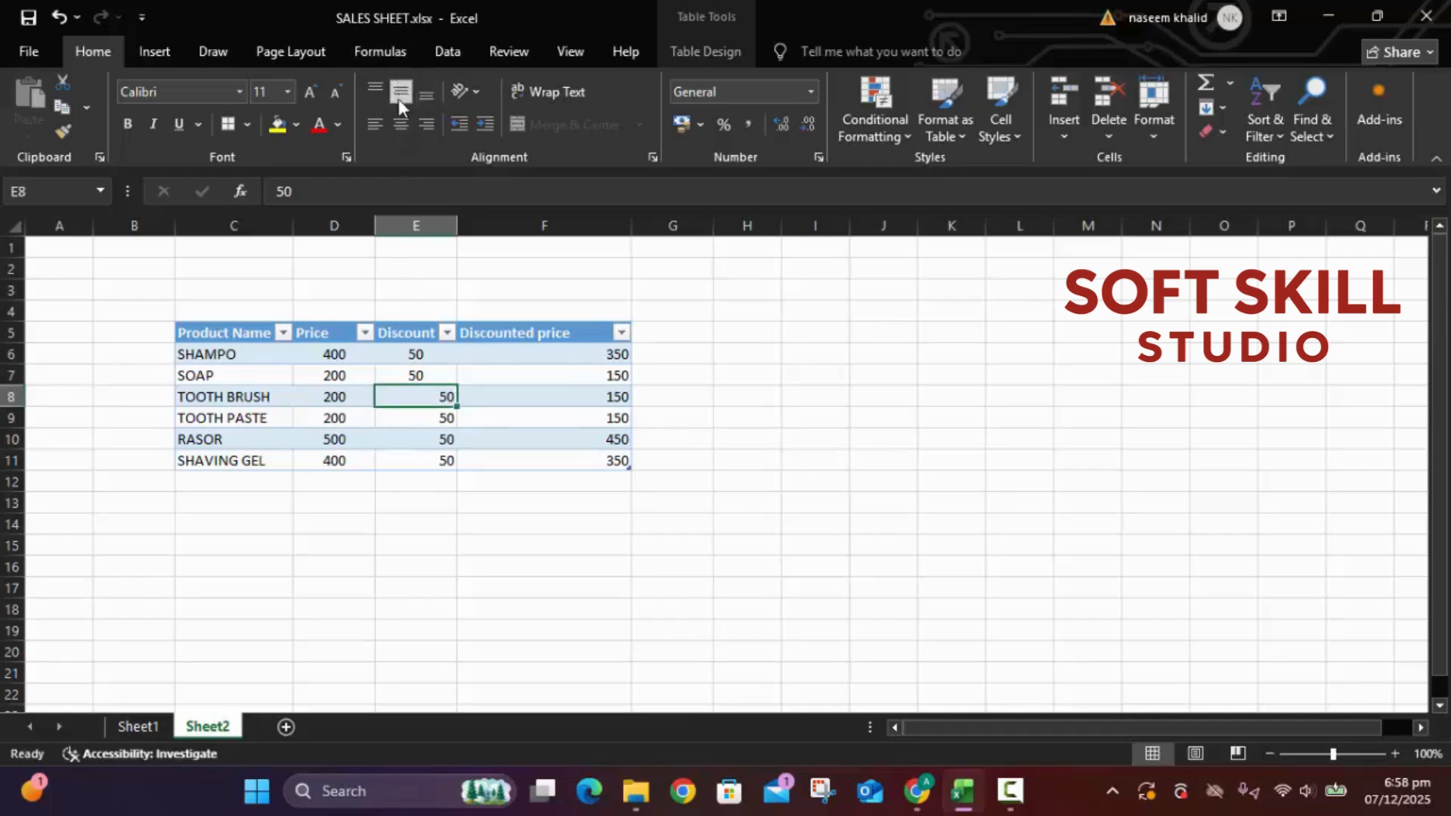
click(397, 125)
click(397, 424)
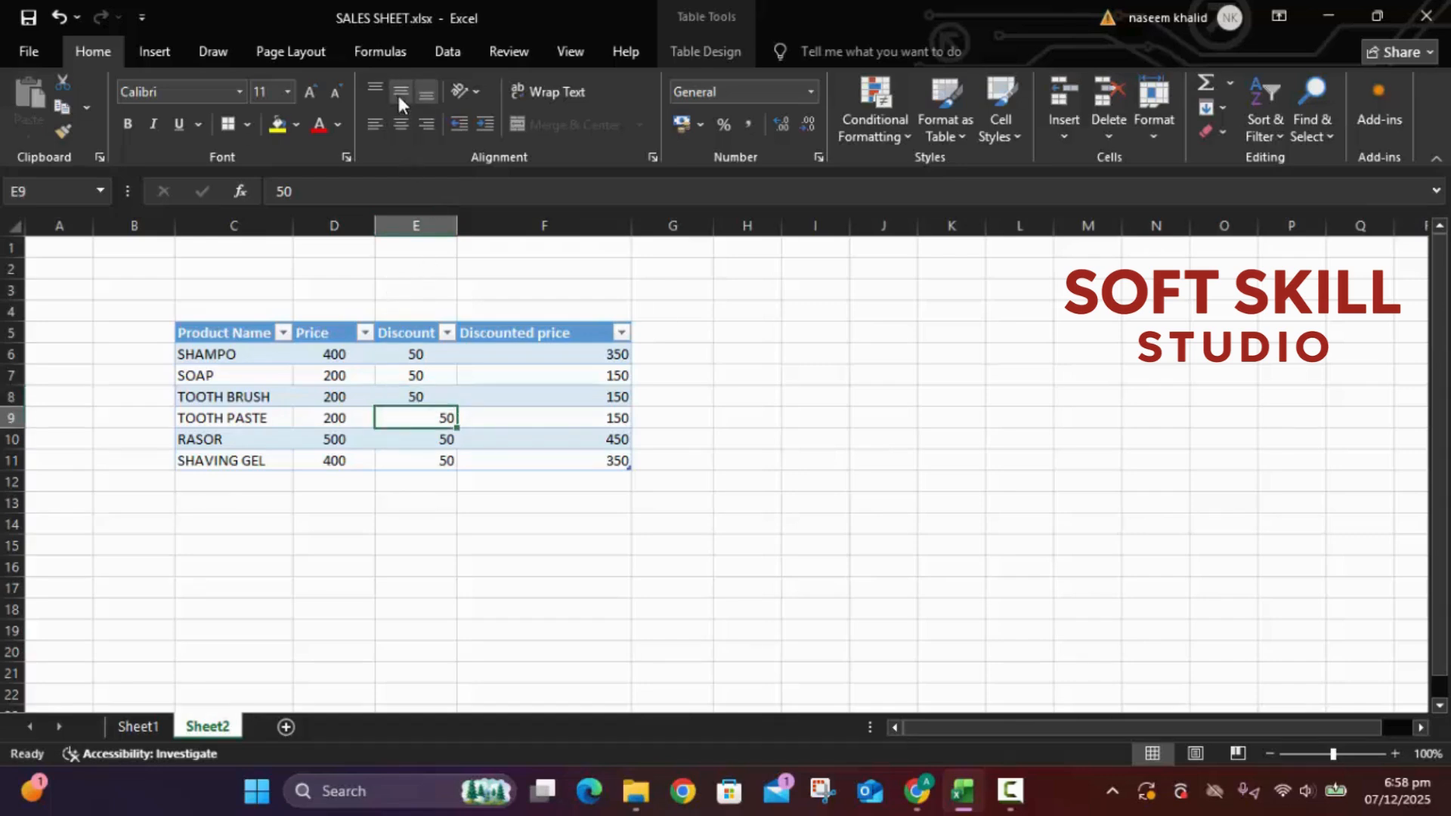
click(396, 129)
click(405, 436)
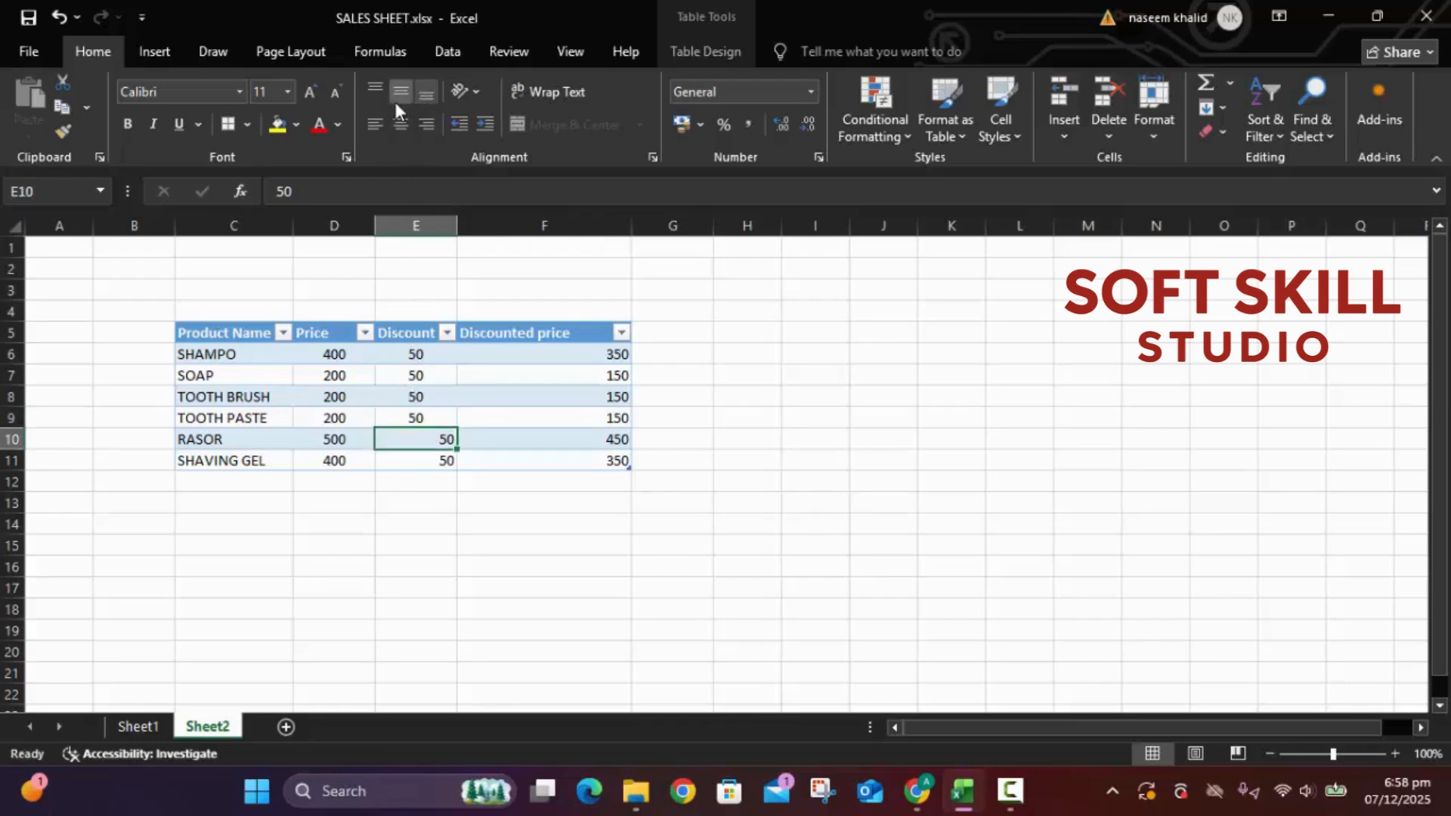
click(398, 129)
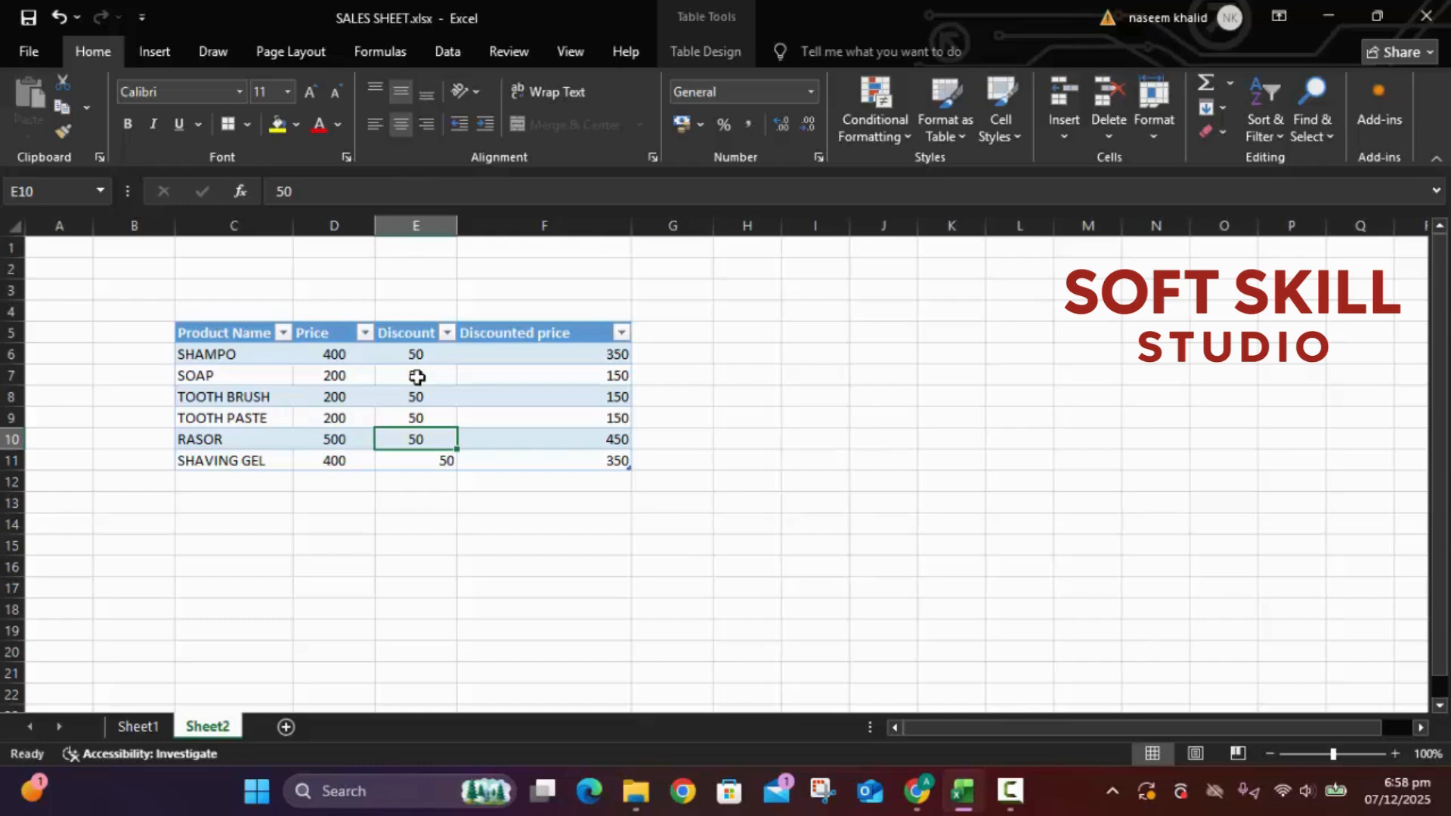
click(412, 459)
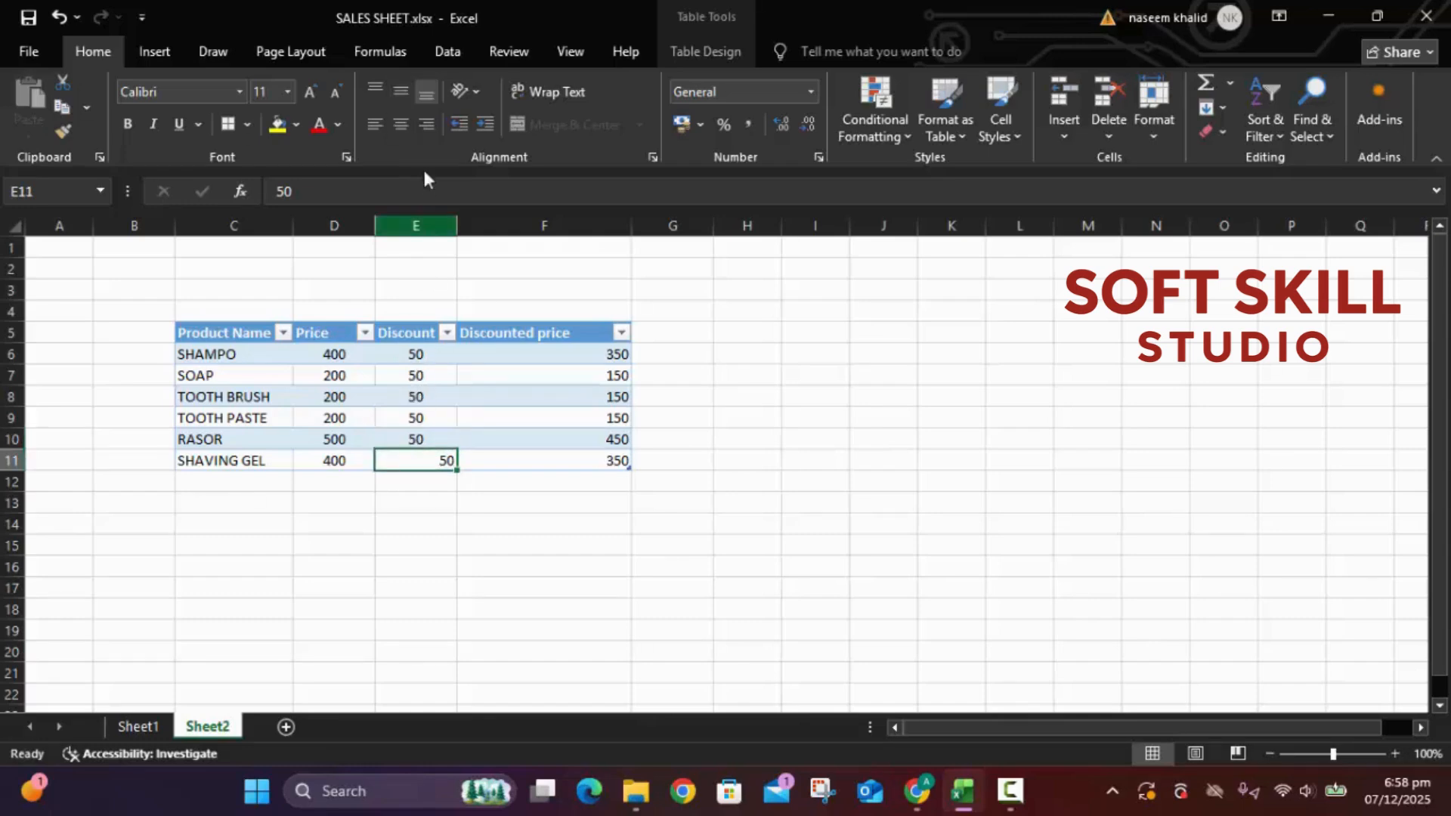
click(403, 123)
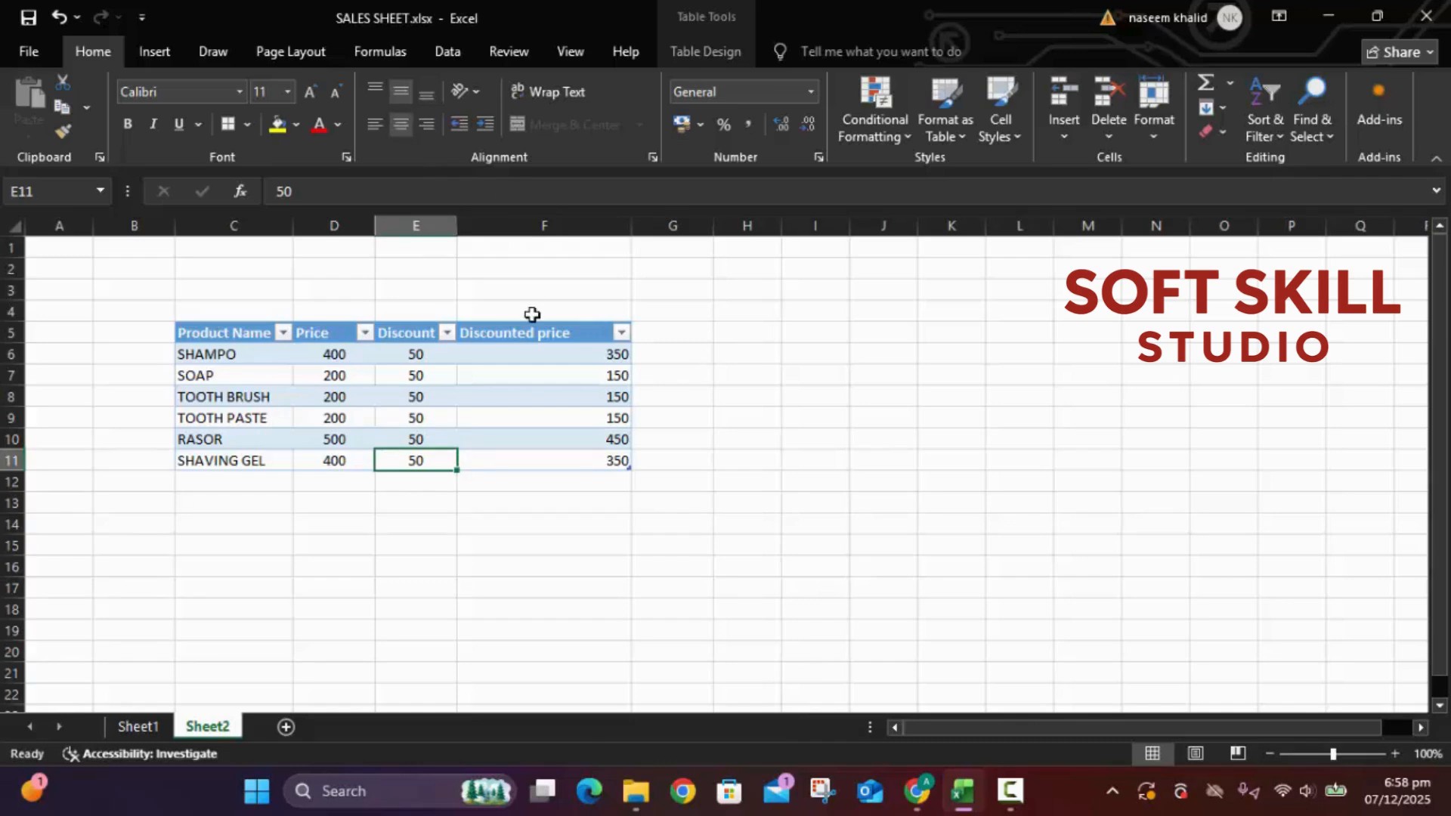
Add a row labelled Total in C12, directly below SHAVING GEL.
click(216, 475)
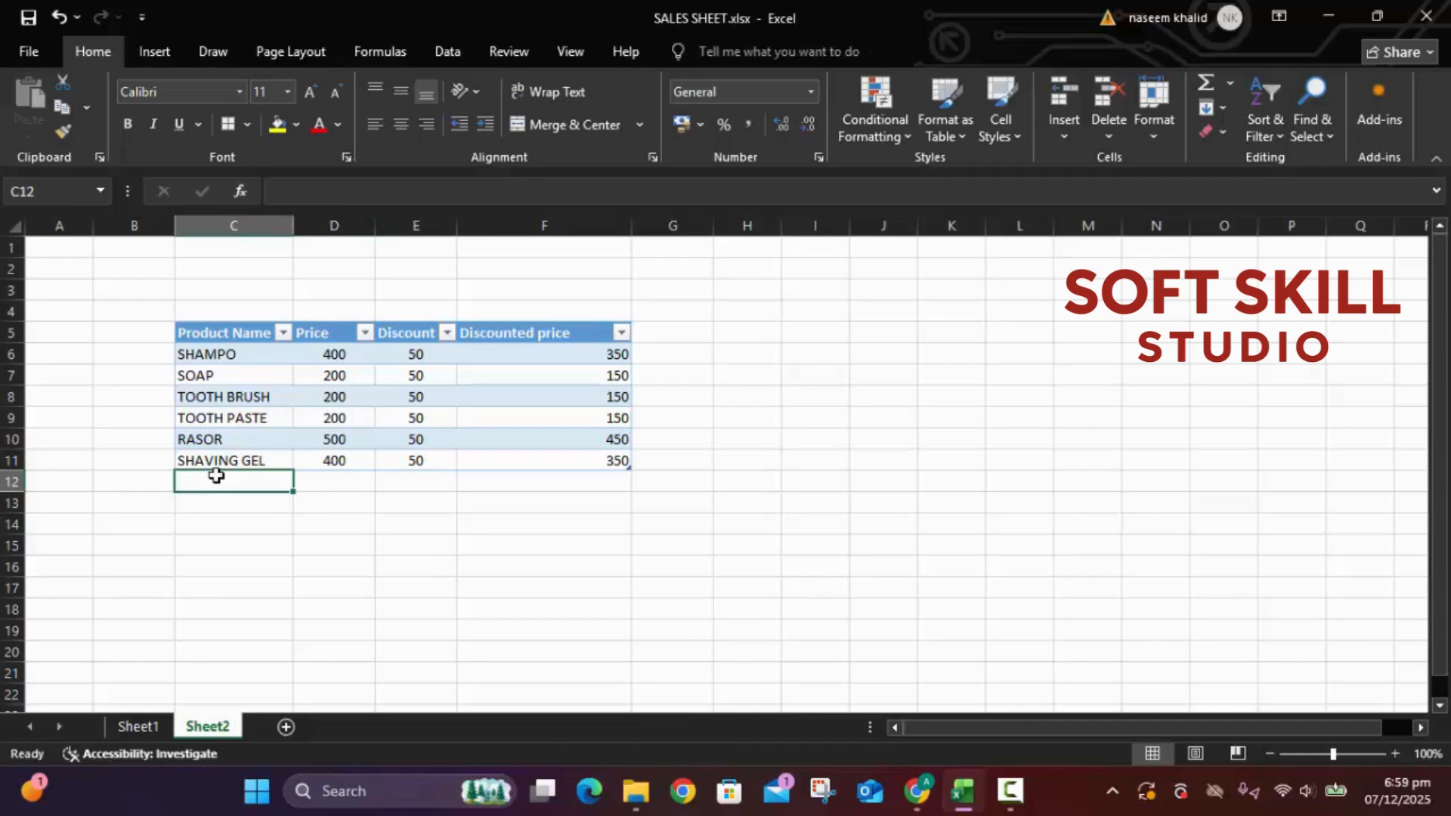
text(To)
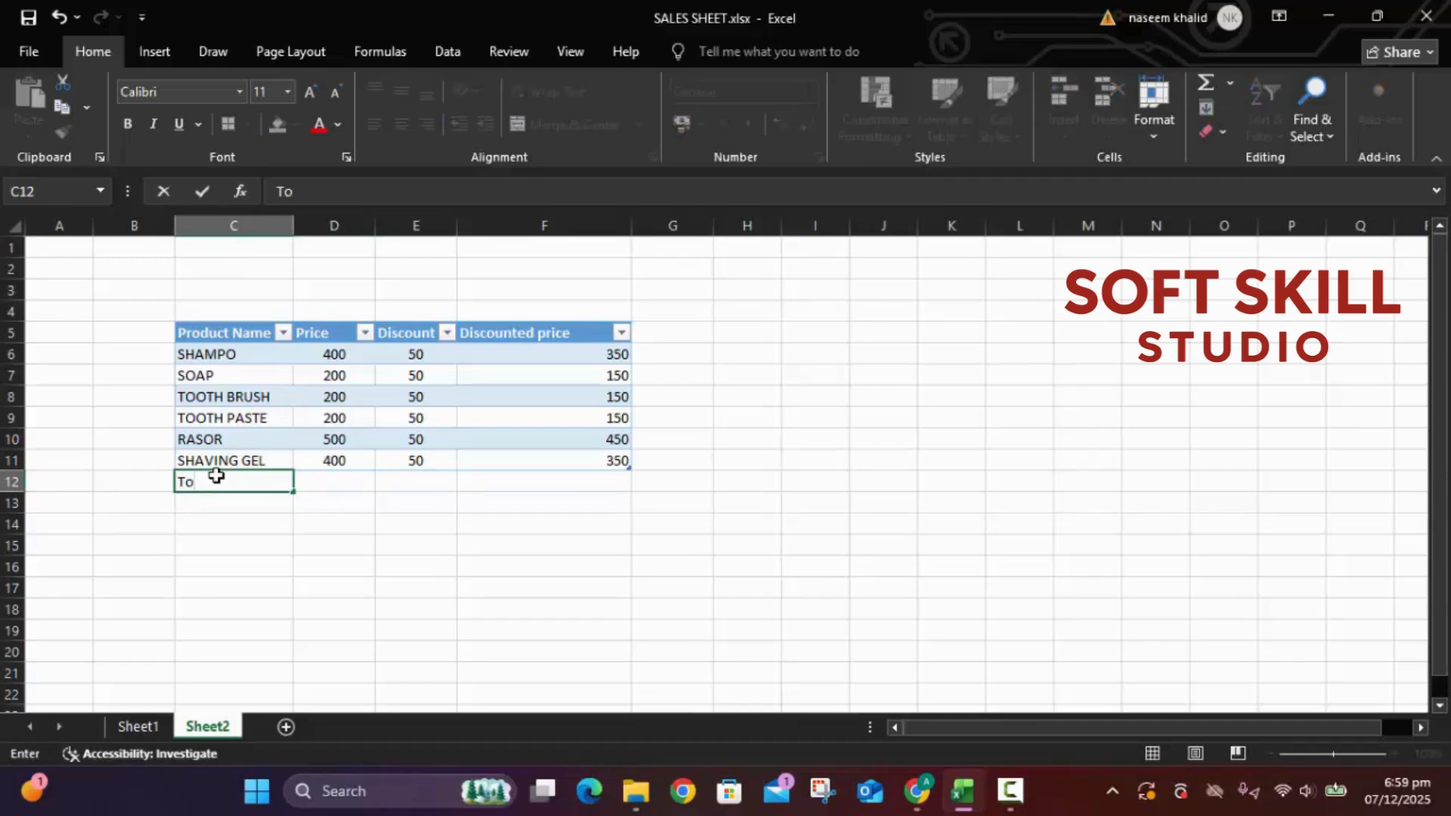
text(tal)
Total the discounted prices in F12 with the formula =sum(F6+F7+F8+F9+F10+F11).
click(579, 483)
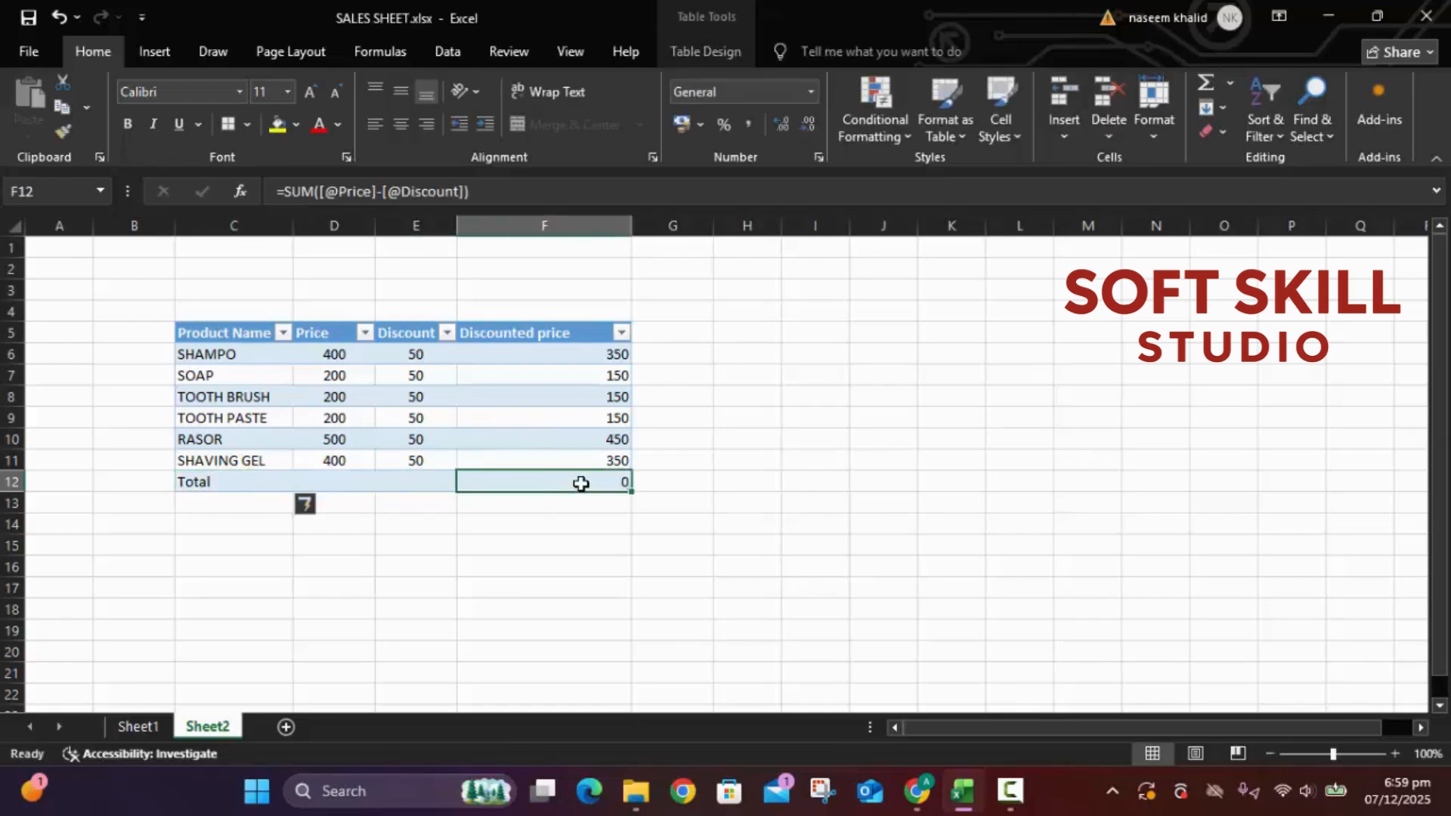
text(=)
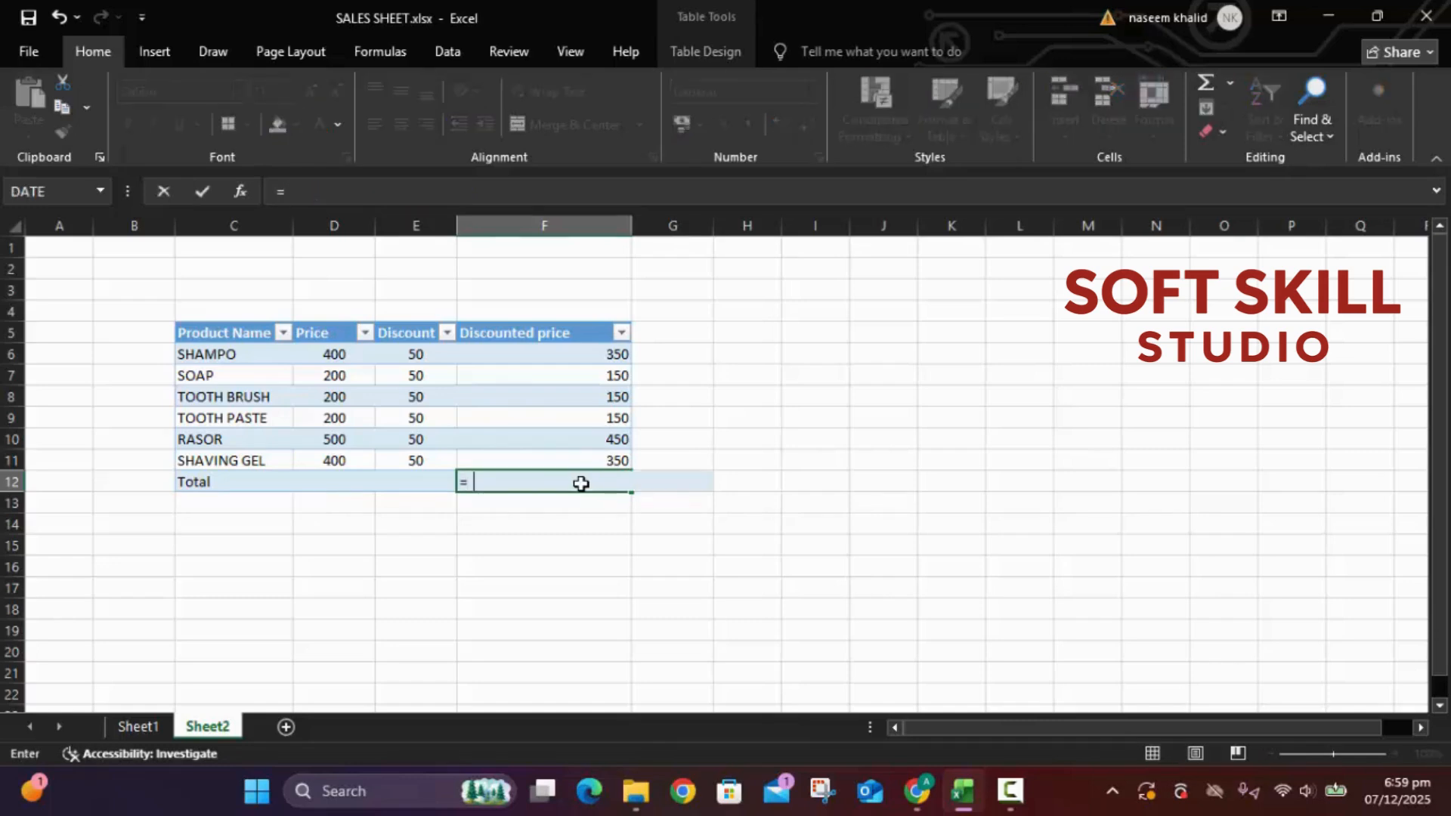
text(su)
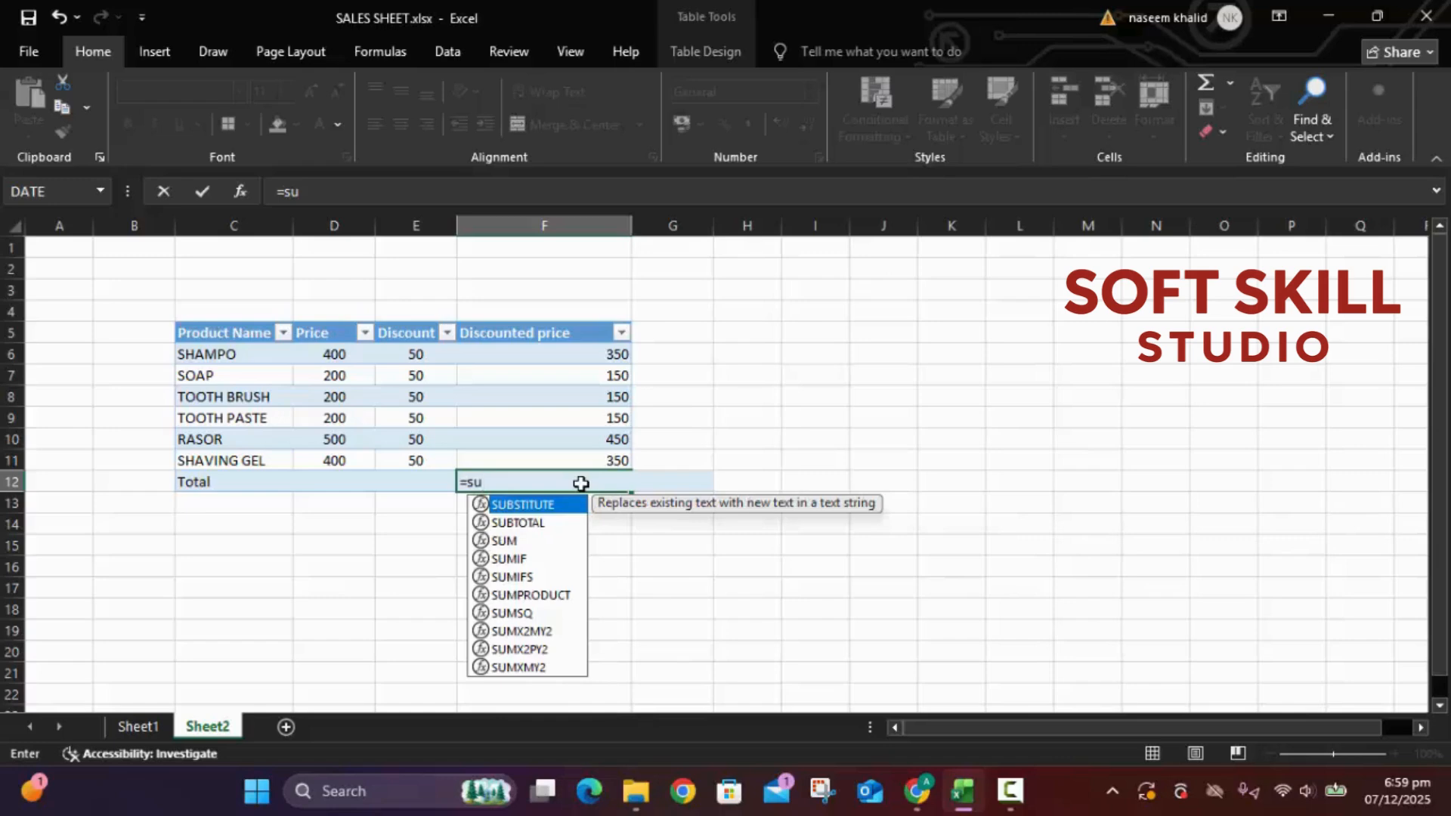
text(m)
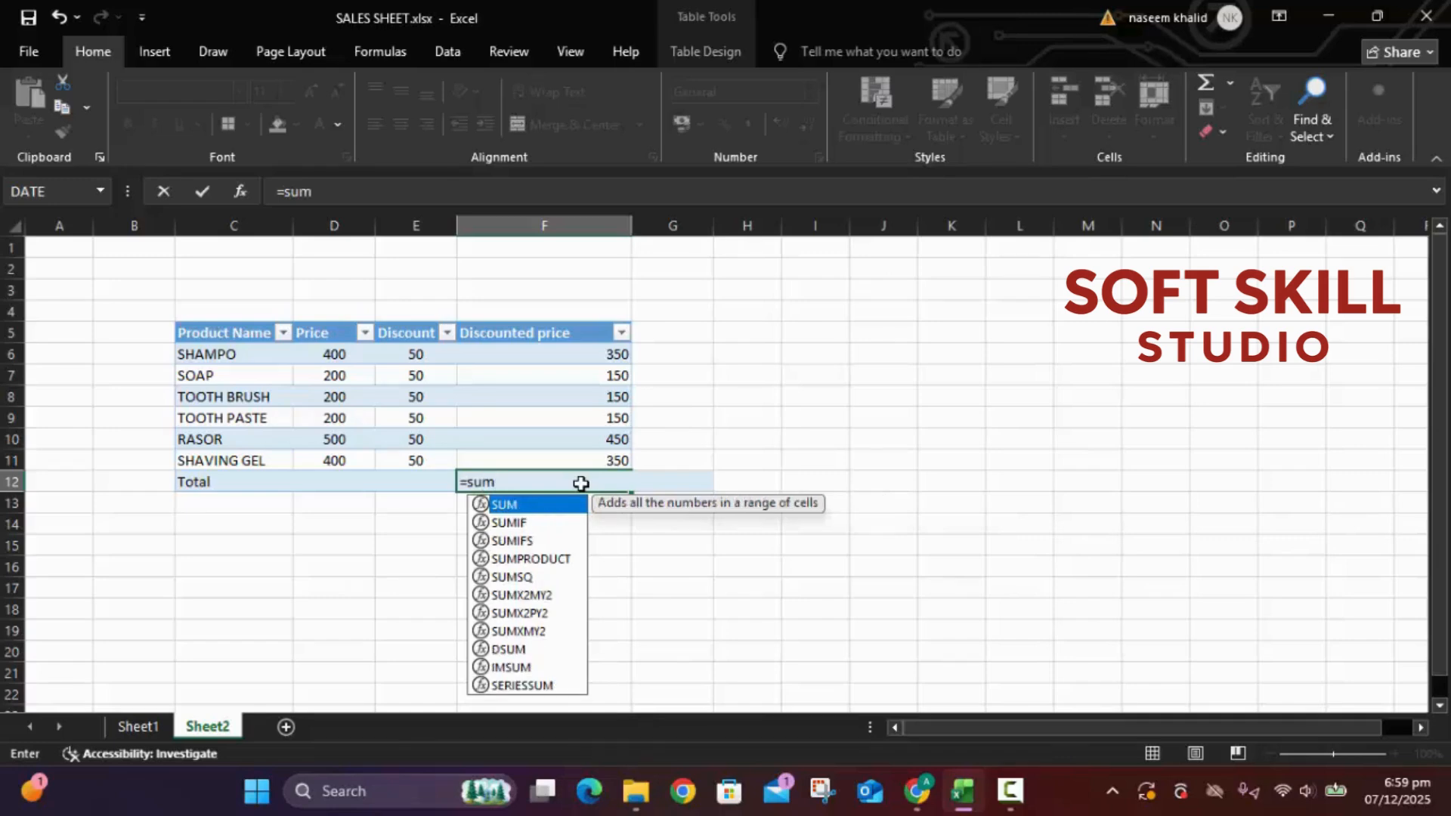
text(()
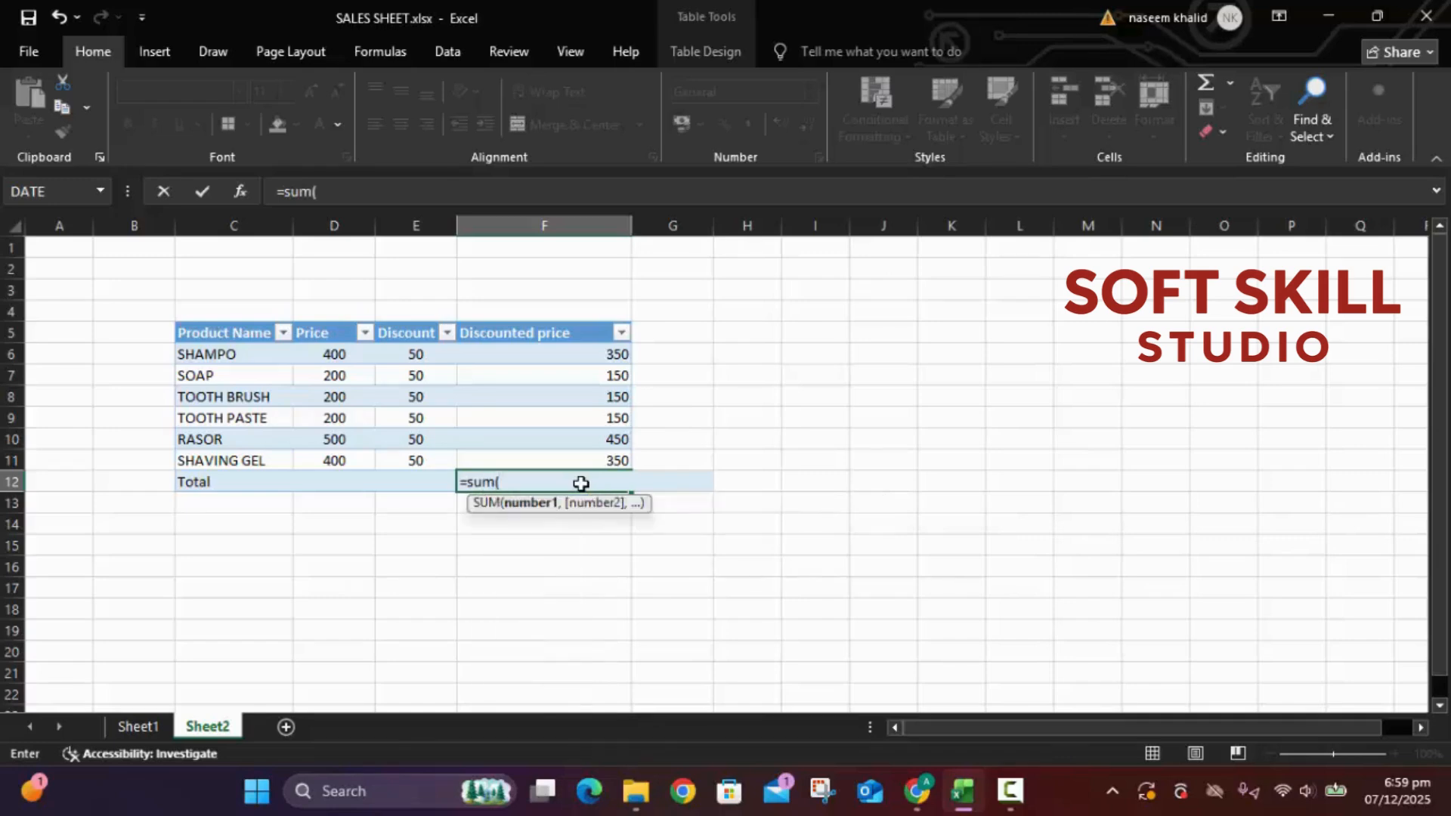
click(589, 350)
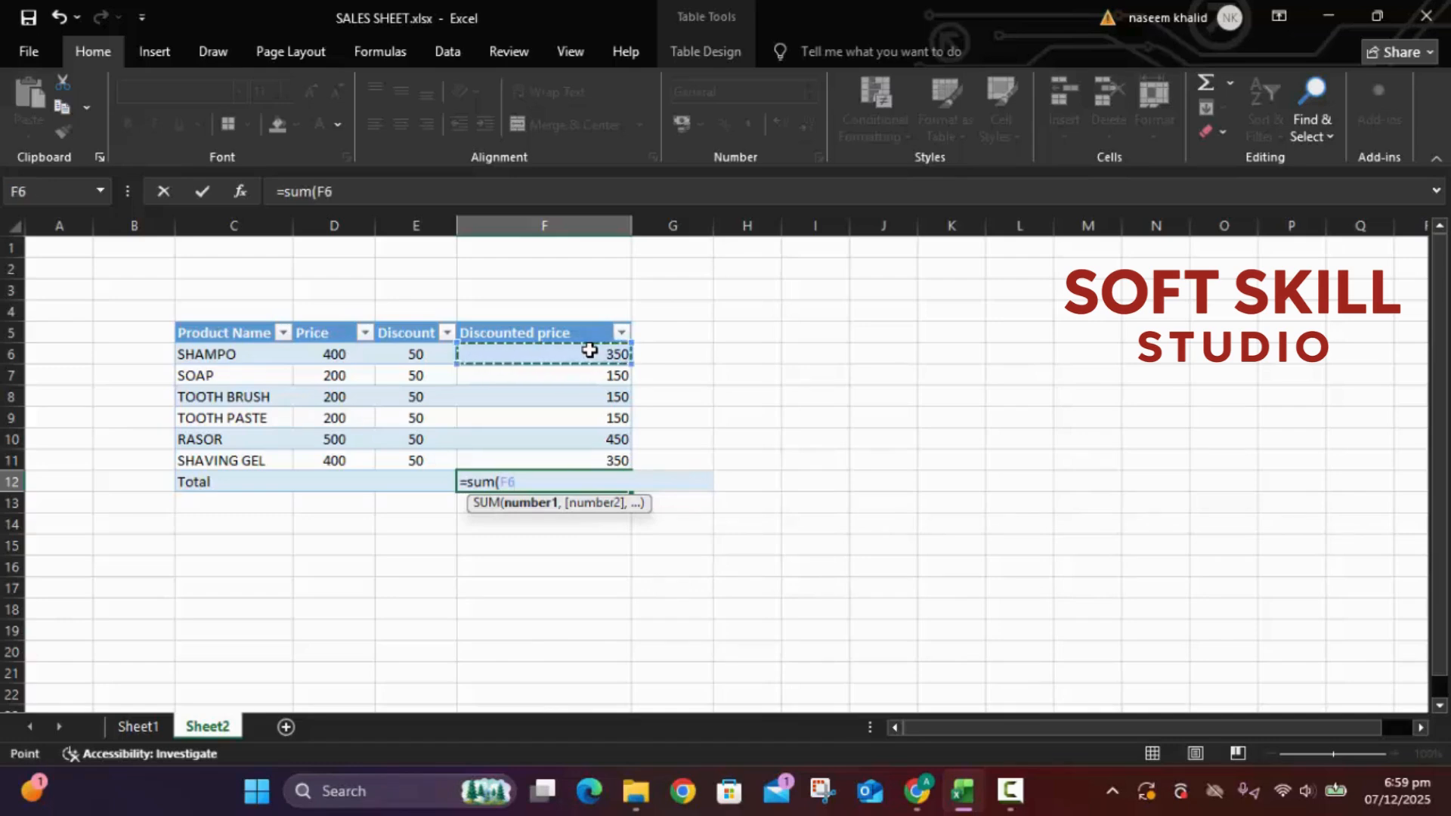
text(+)
click(594, 375)
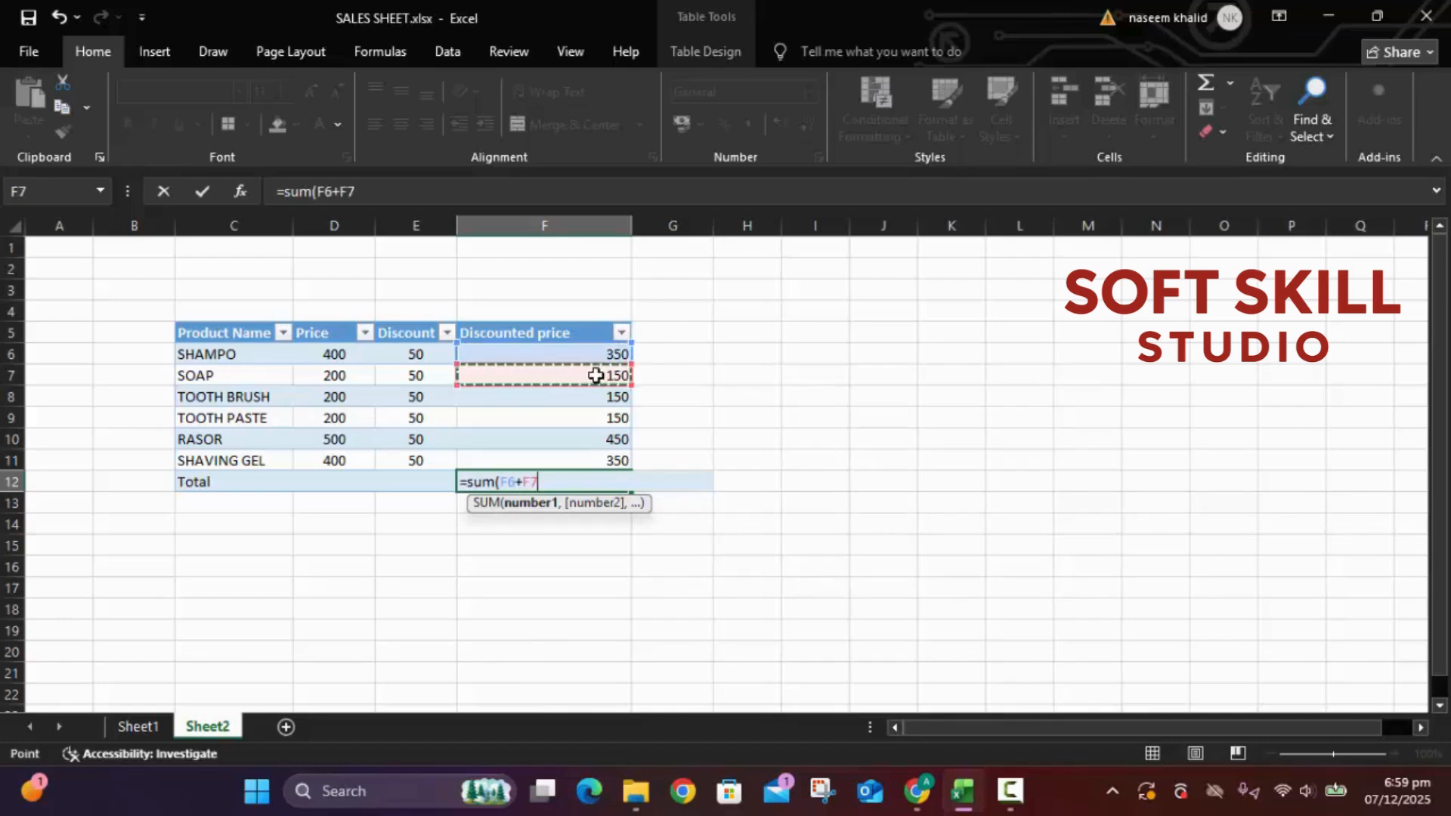
text(+)
click(596, 394)
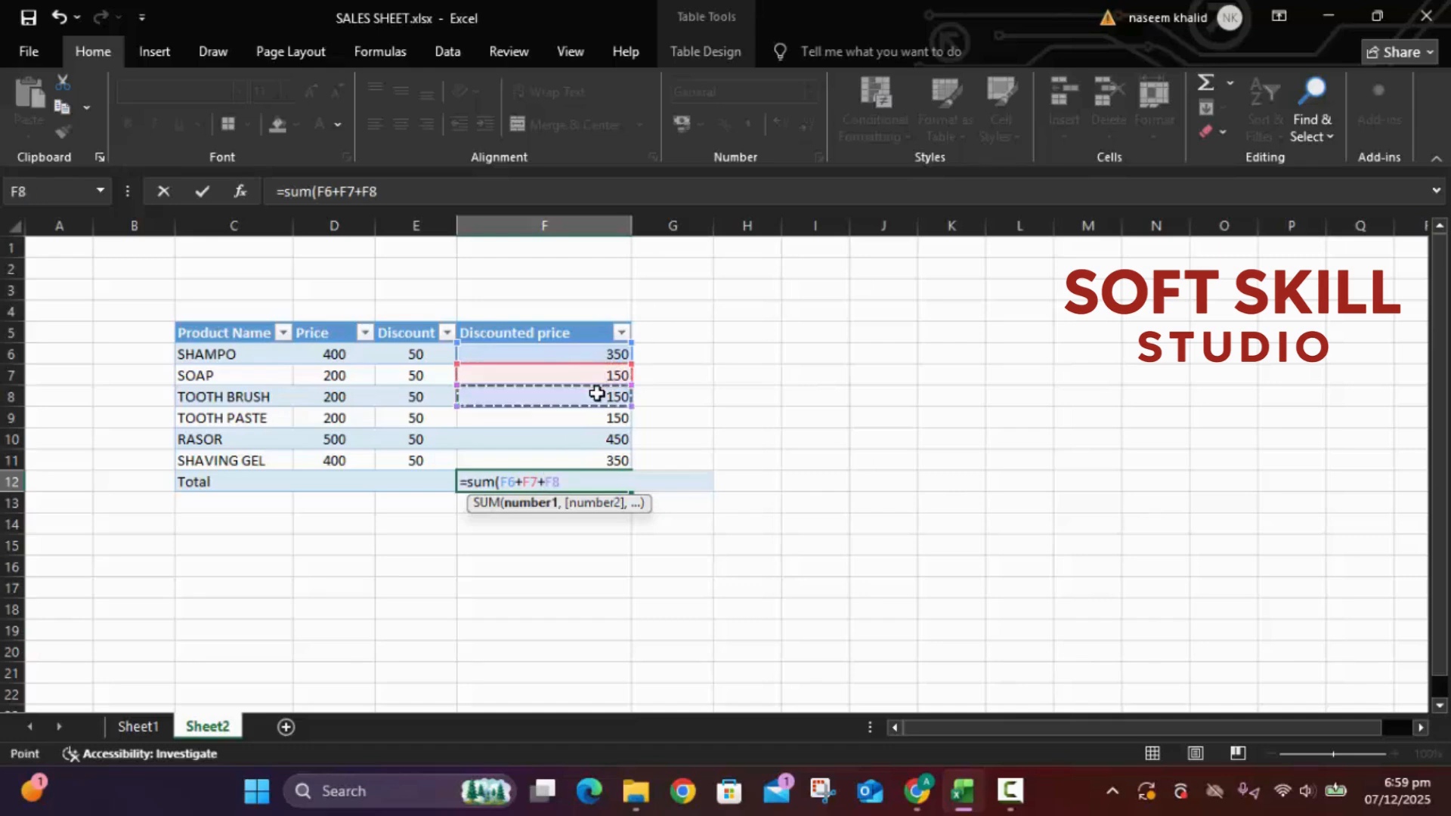
text(+)
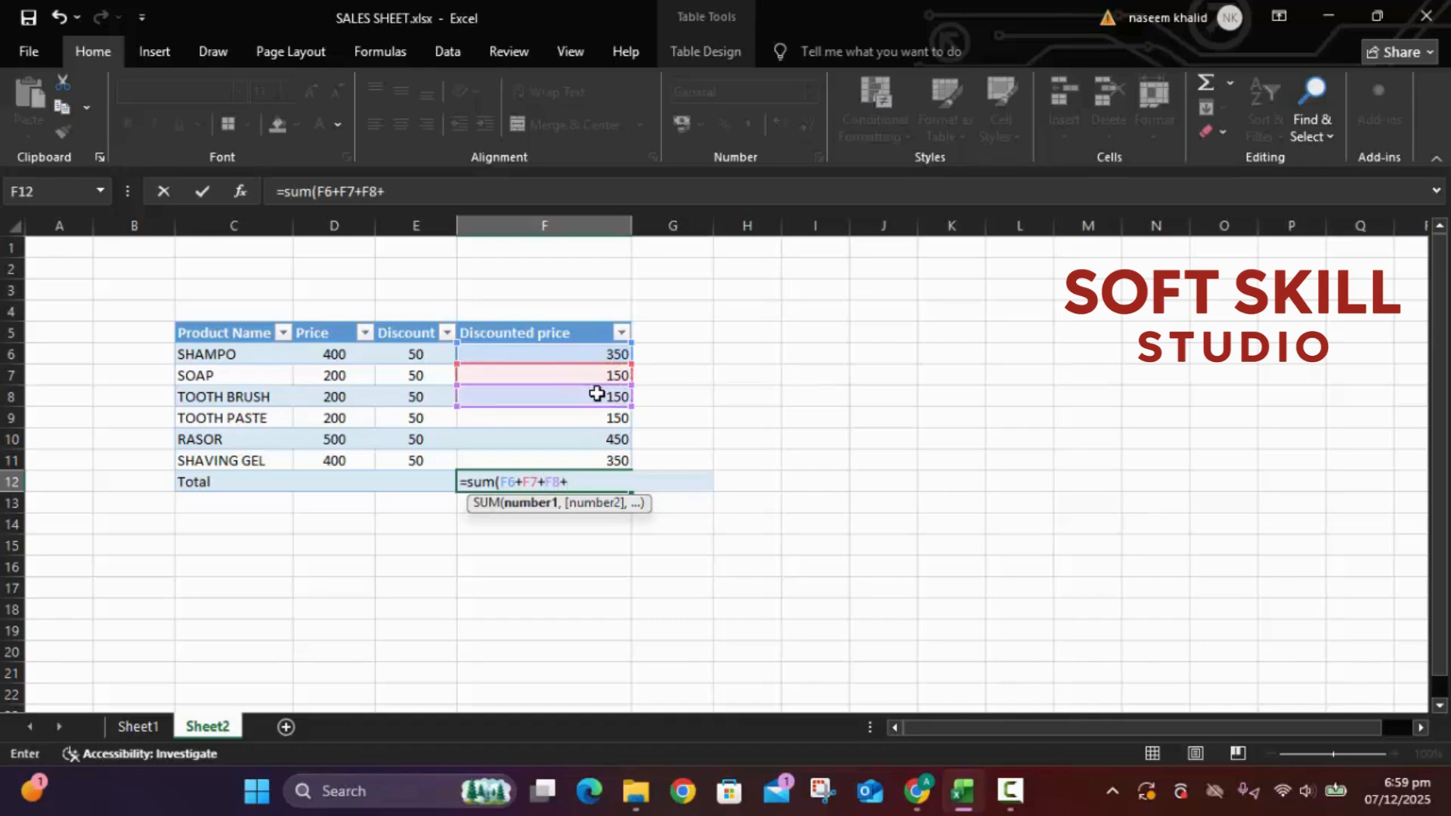
click(596, 421)
text(+)
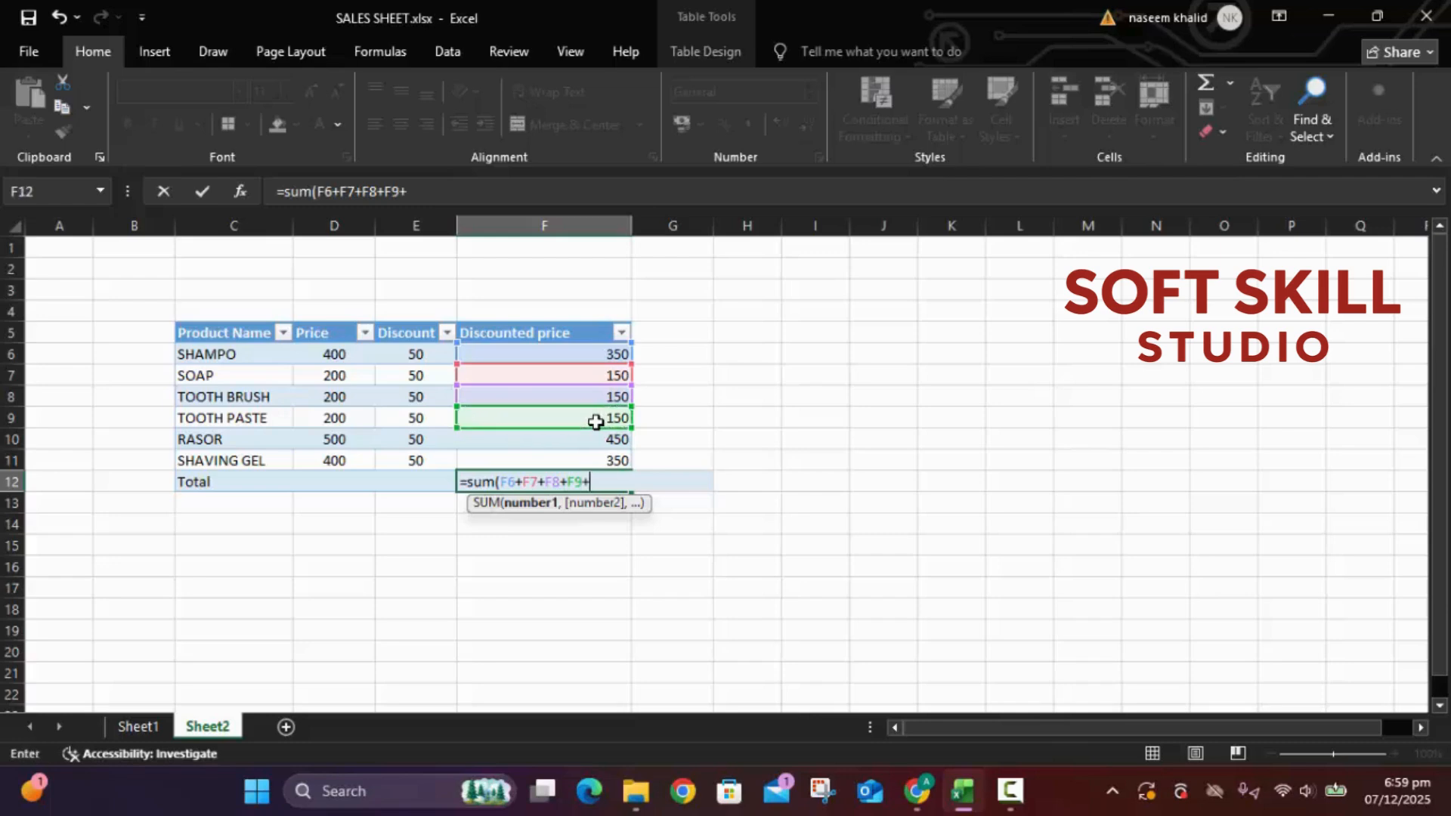
click(596, 444)
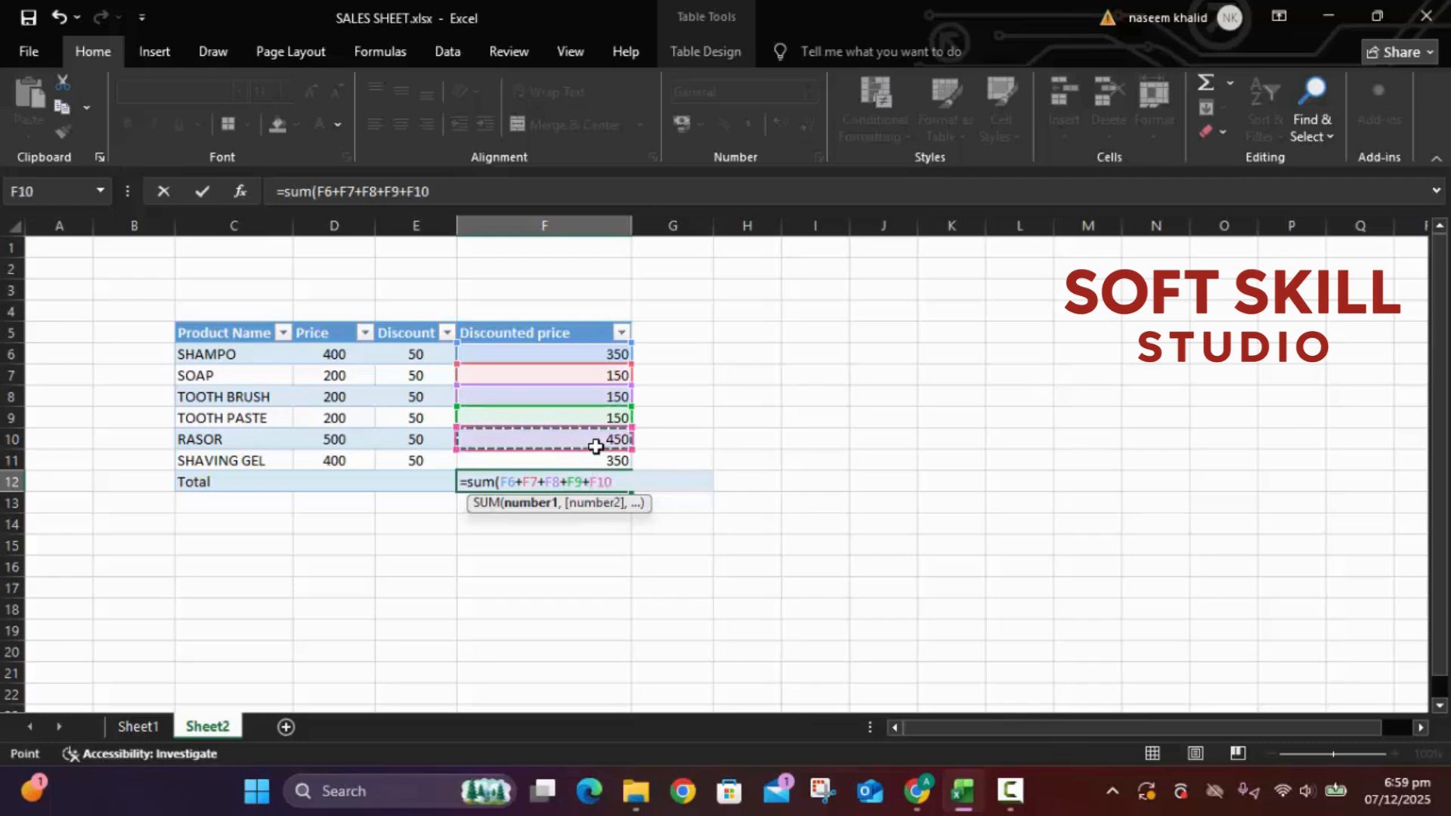
text(+)
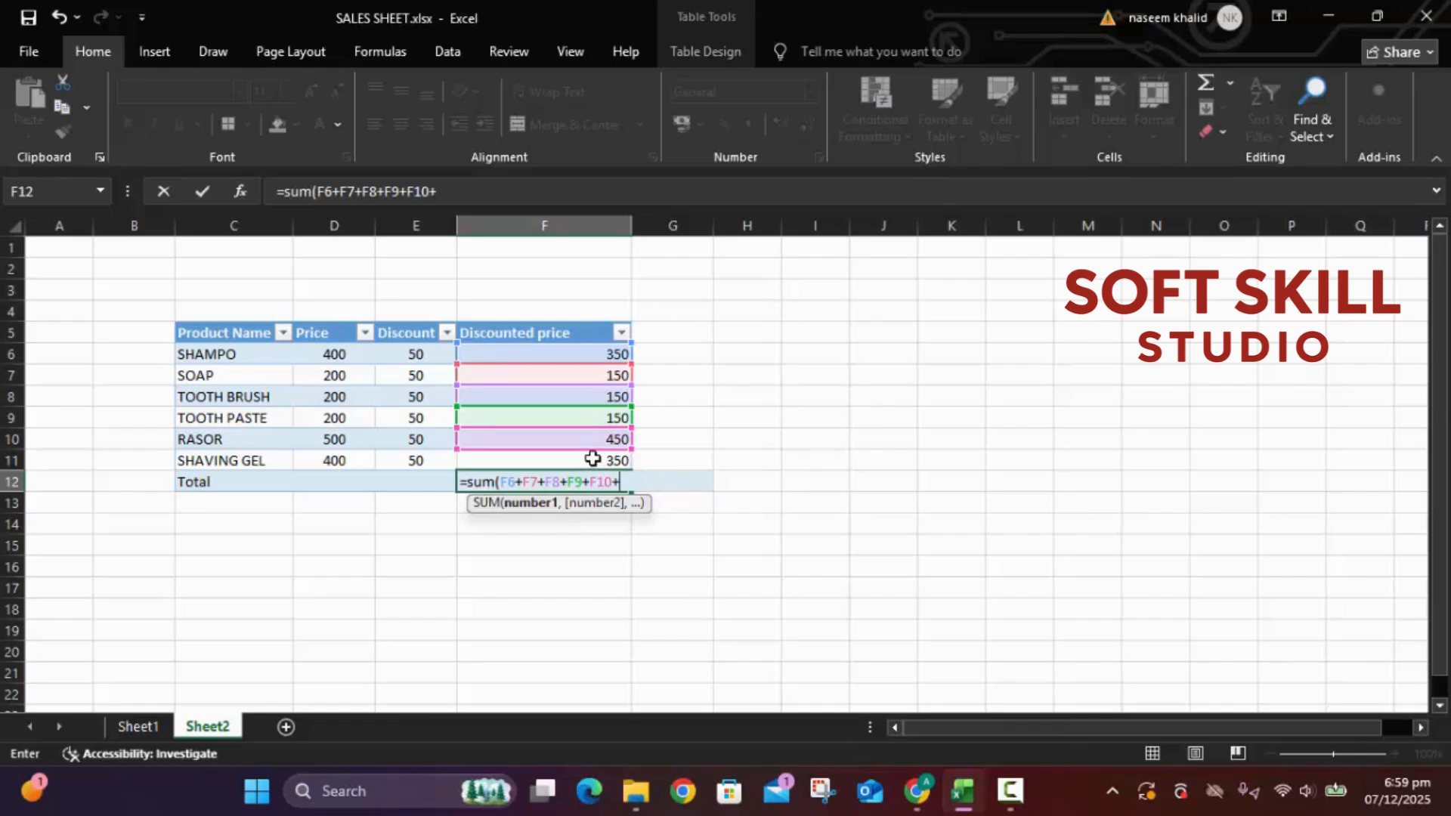
click(593, 459)
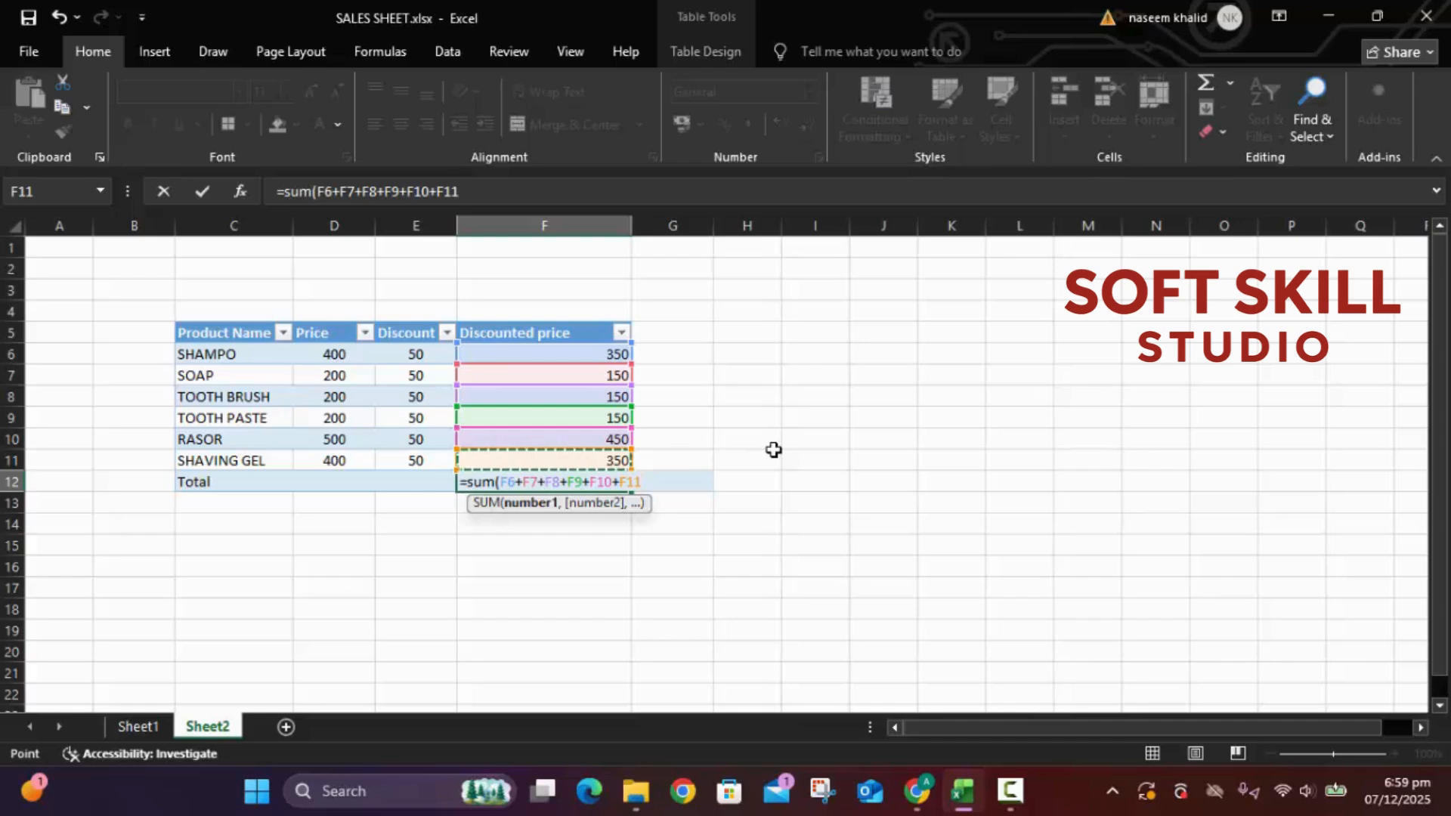
text())
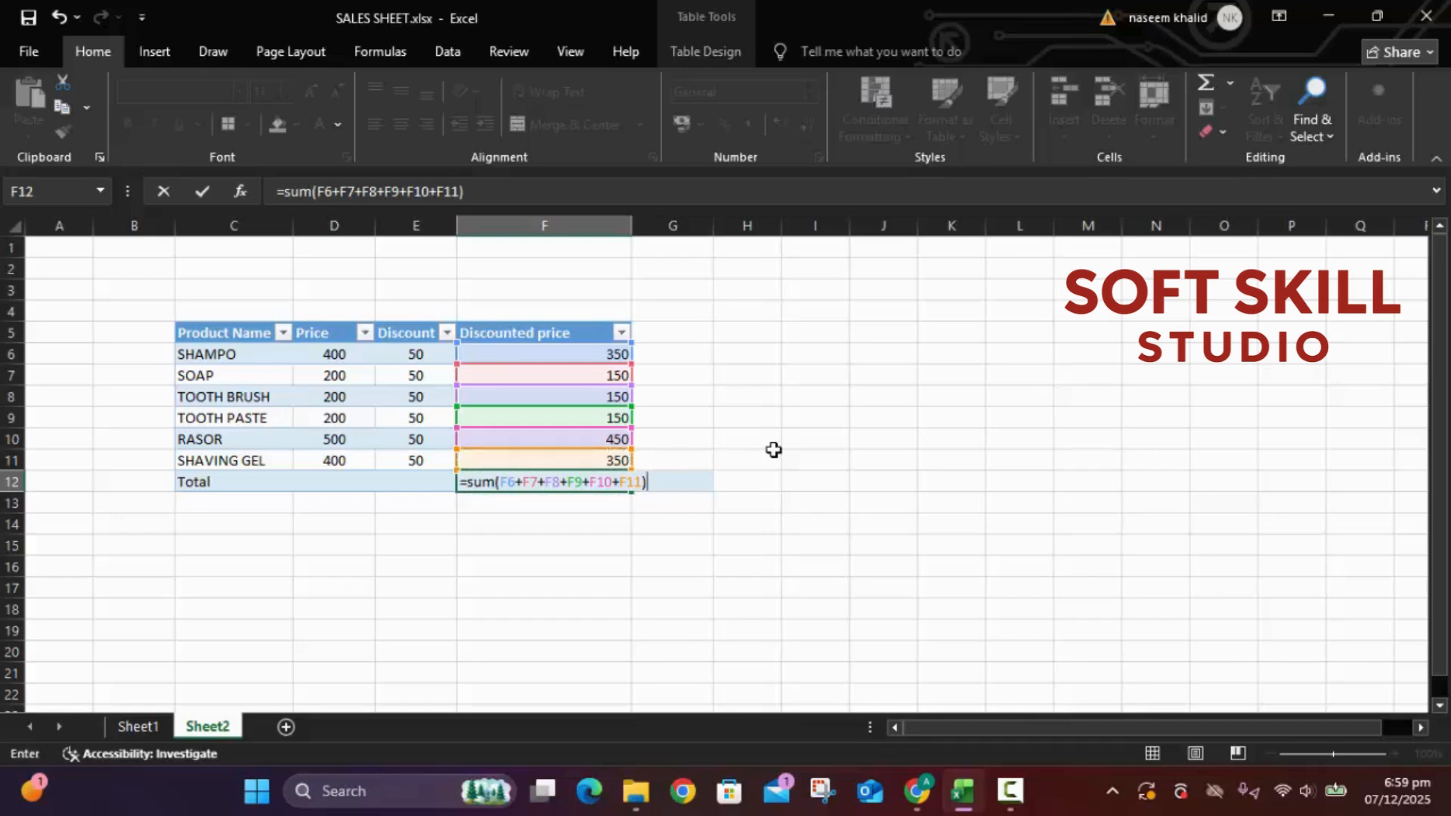
key(Return)
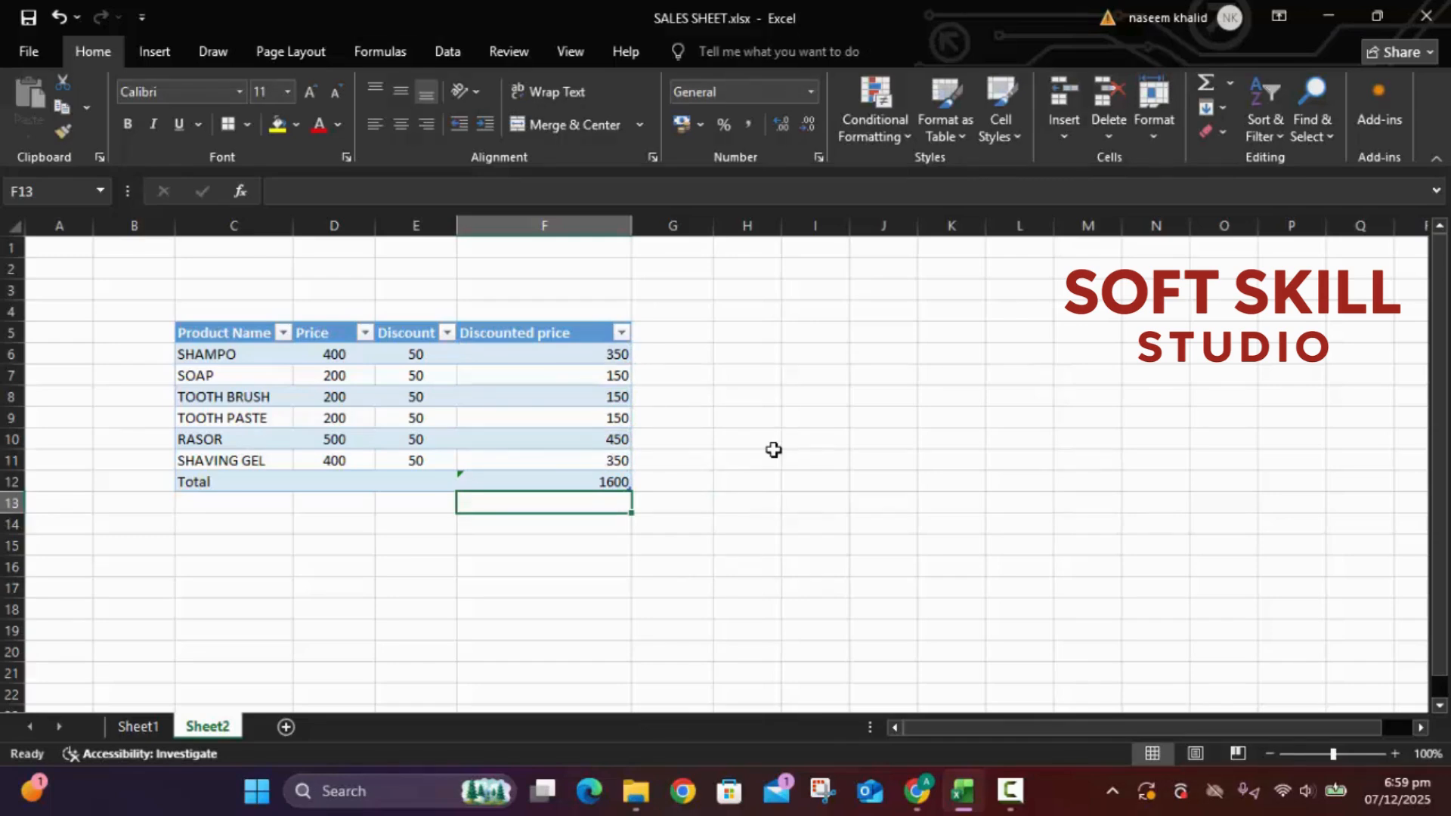
click(1021, 147)
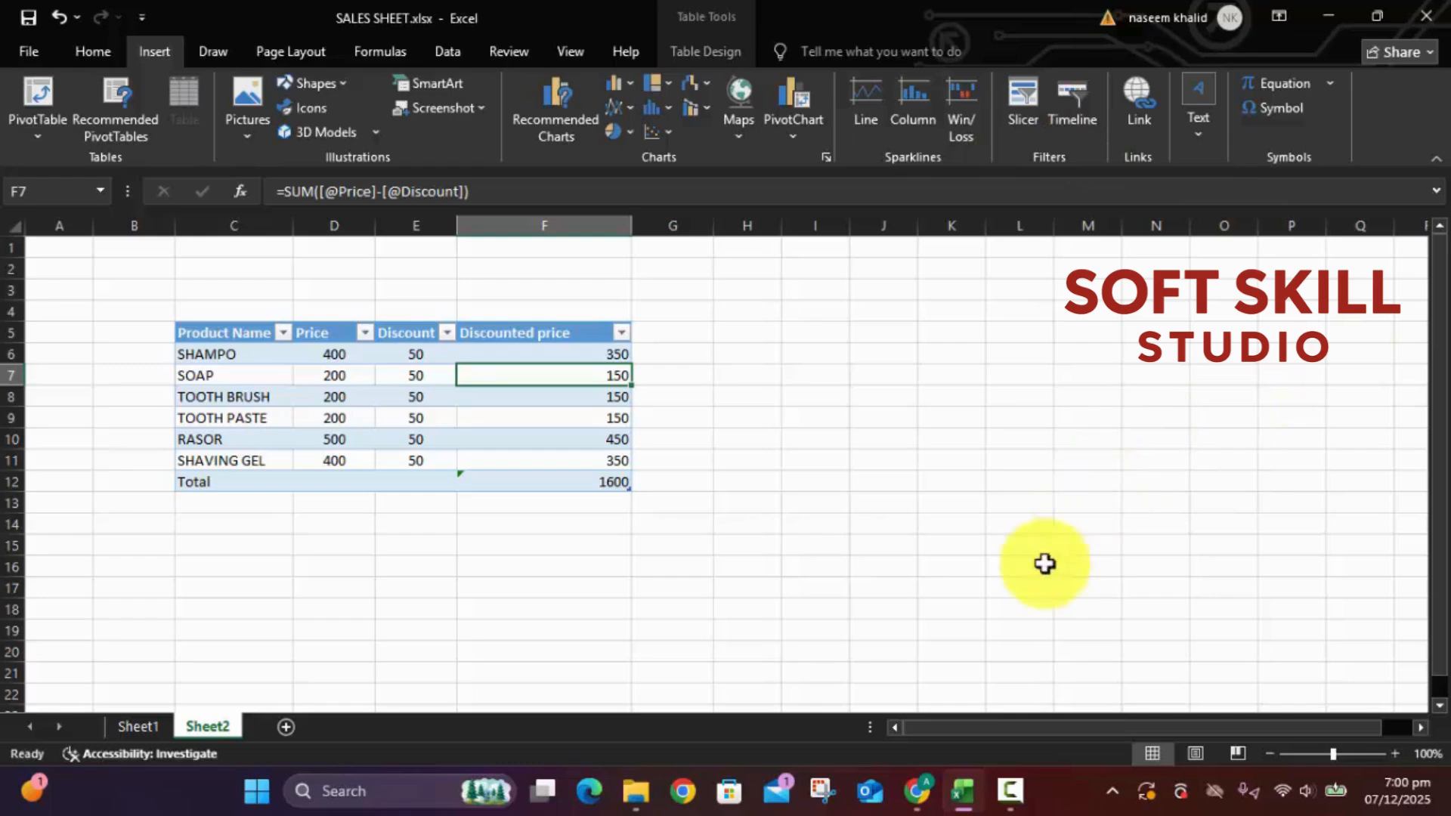
click(1020, 801)
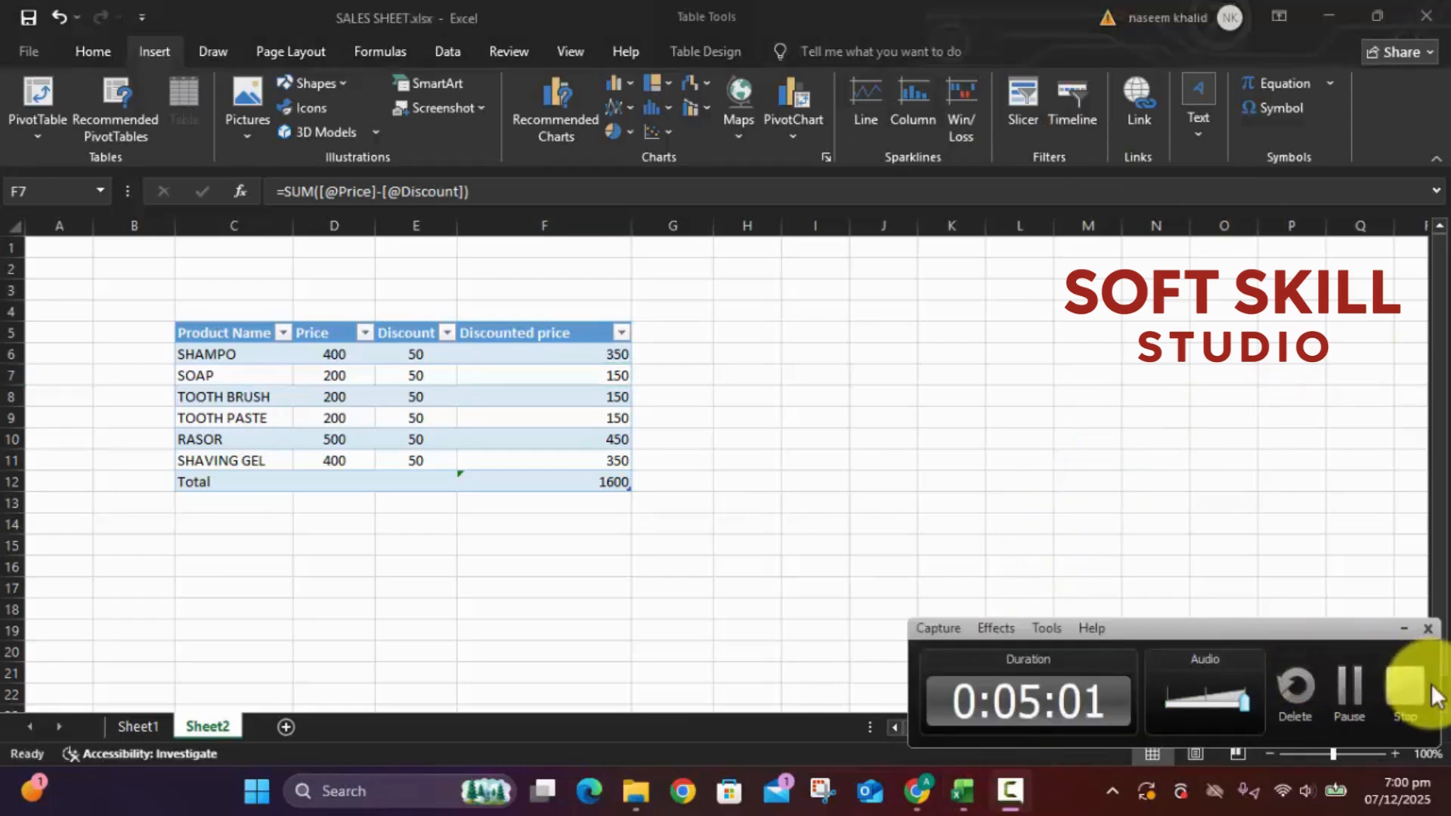